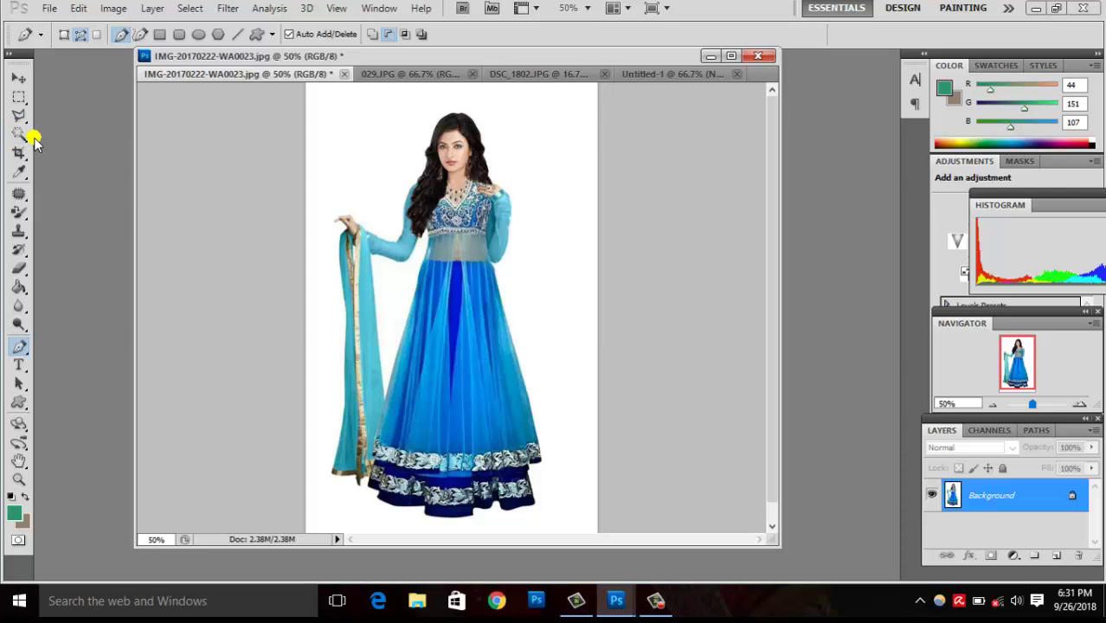
- Select the woman's blue skirt with the Magic Wand tool
{"action": "left_click", "coordinate": [19, 136]}
{"action": "left_click", "coordinate": [45, 147]}
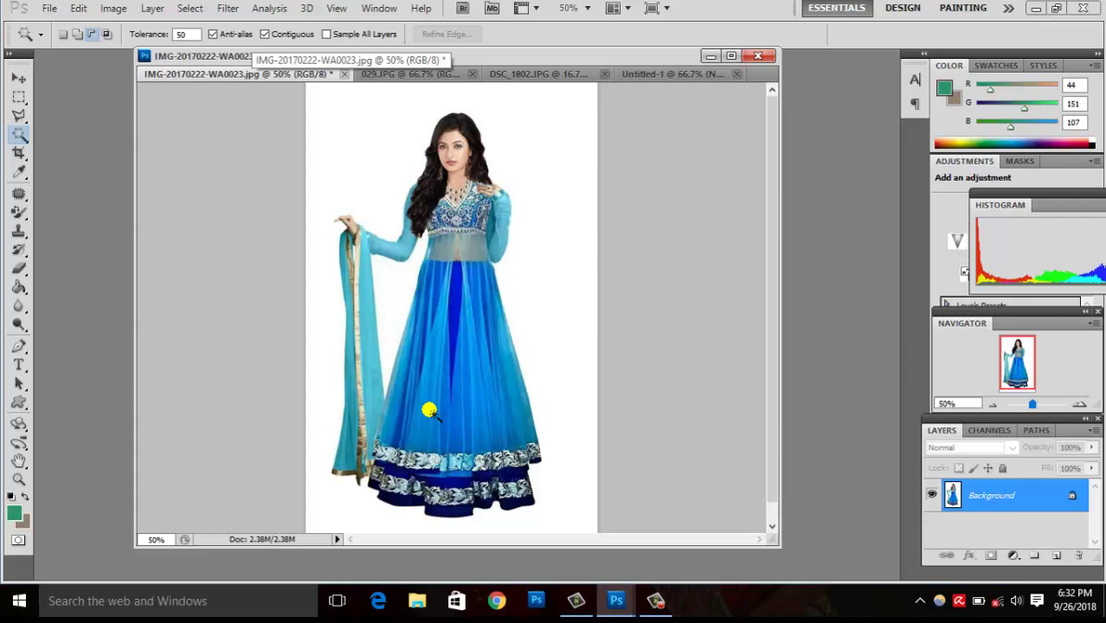
{"action": "left_click", "coordinate": [427, 411]}
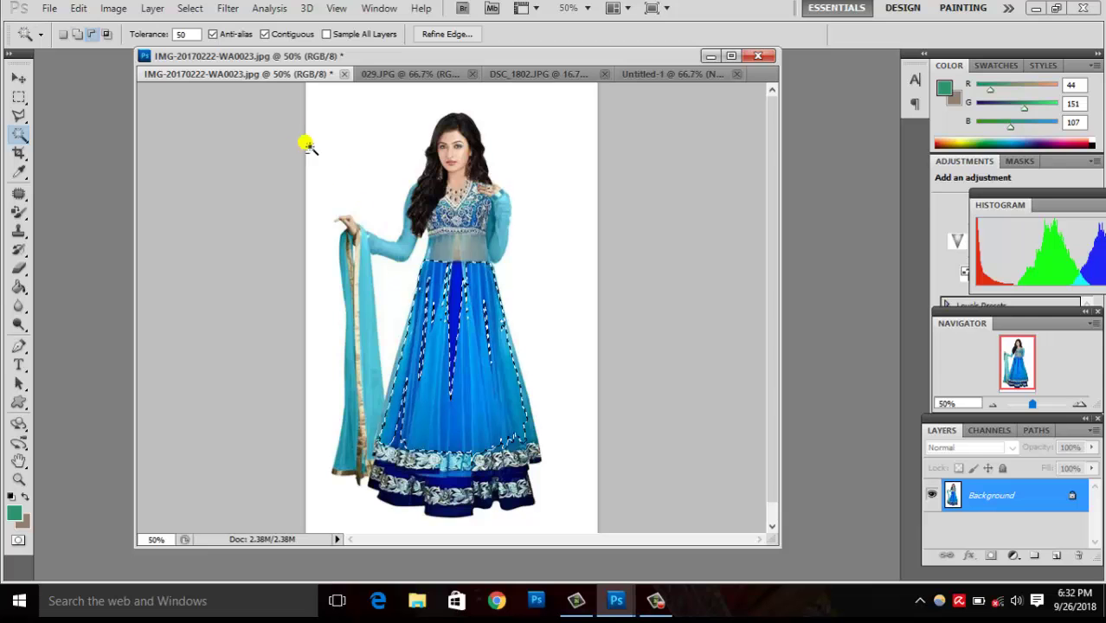
- Apply Select > Grow, Similar, then Grow twice to cover the dress, sleeves and scarf
{"action": "left_click", "coordinate": [191, 9]}
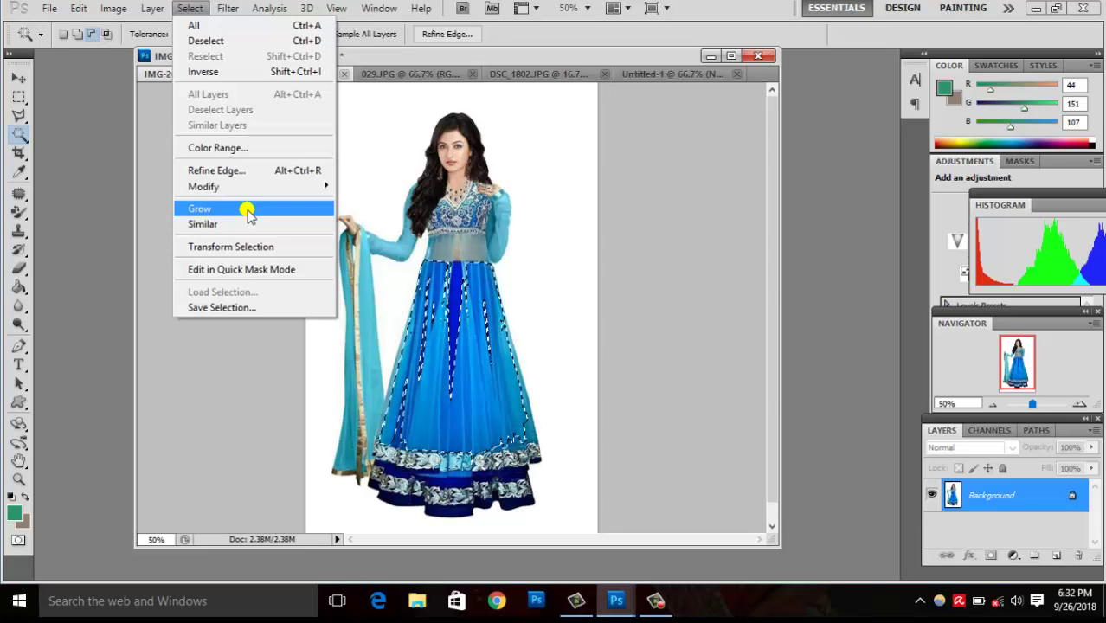
{"action": "left_click", "coordinate": [248, 212]}
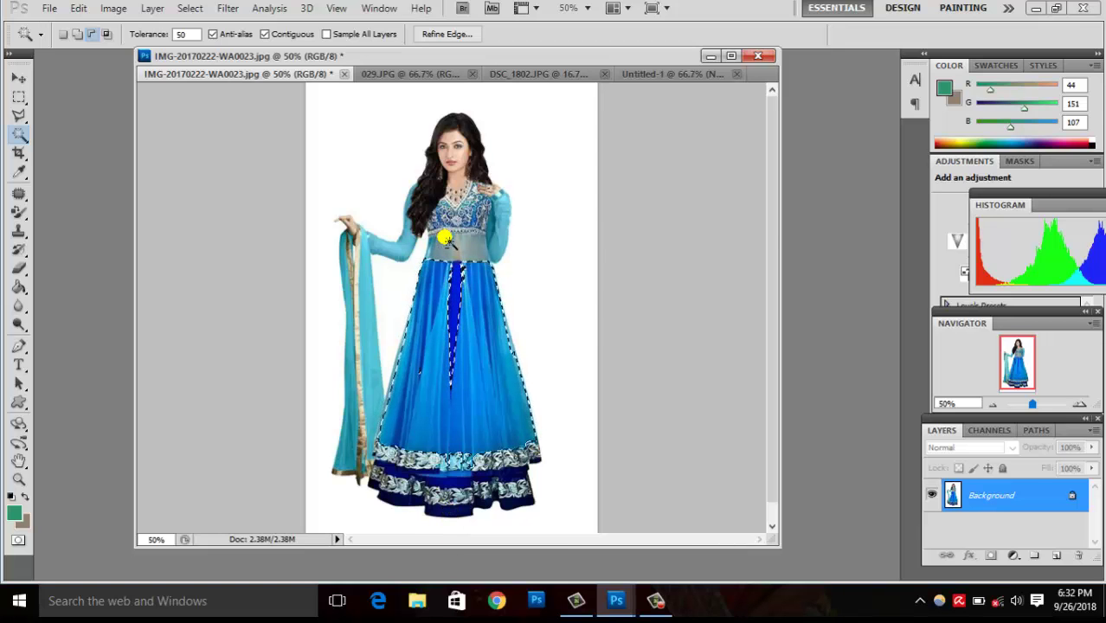
{"action": "left_click", "coordinate": [193, 7]}
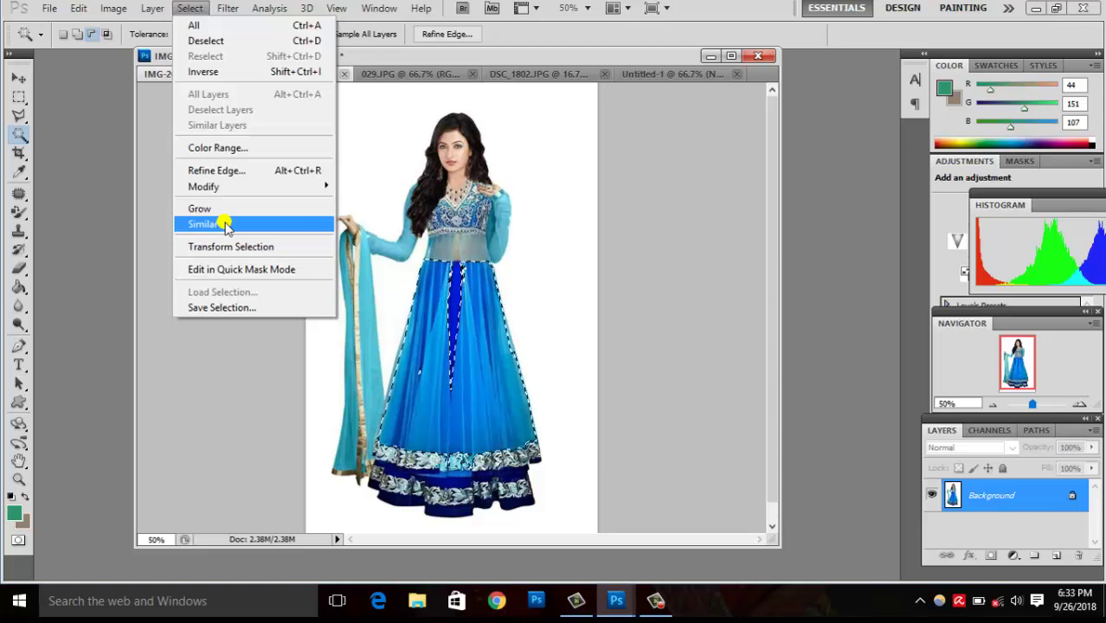
{"action": "left_click", "coordinate": [225, 224]}
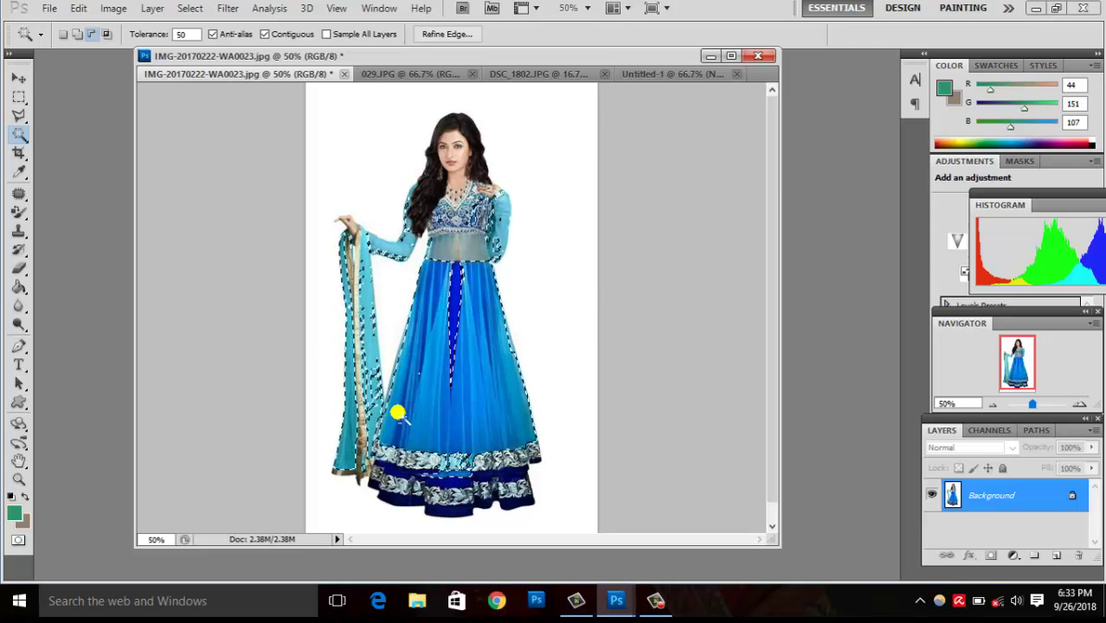
{"action": "left_click", "coordinate": [190, 8]}
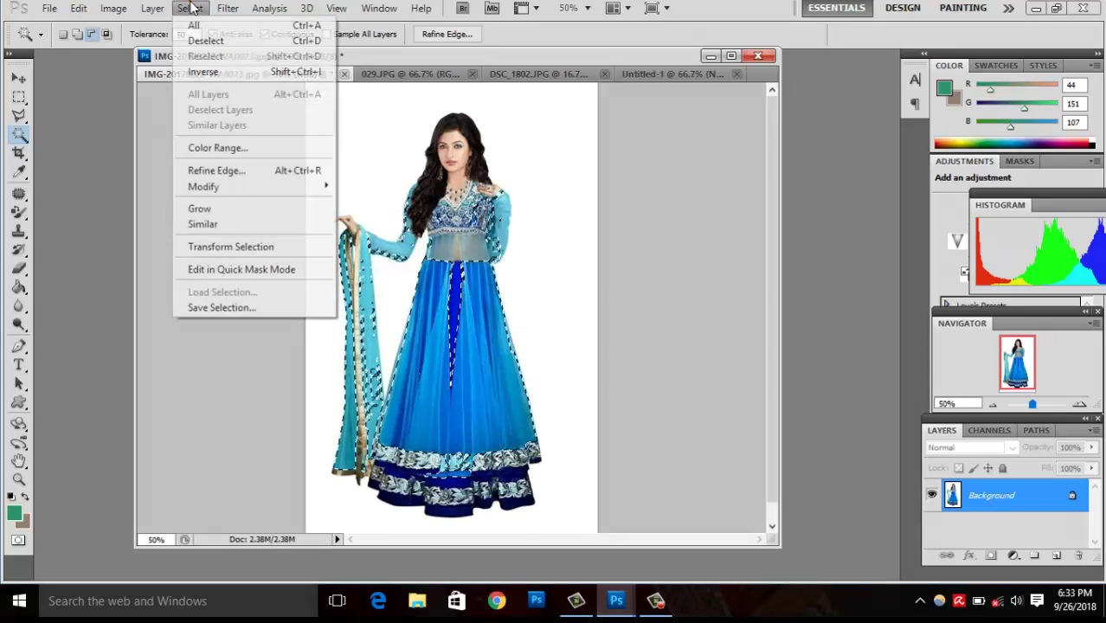
{"action": "left_click", "coordinate": [218, 208]}
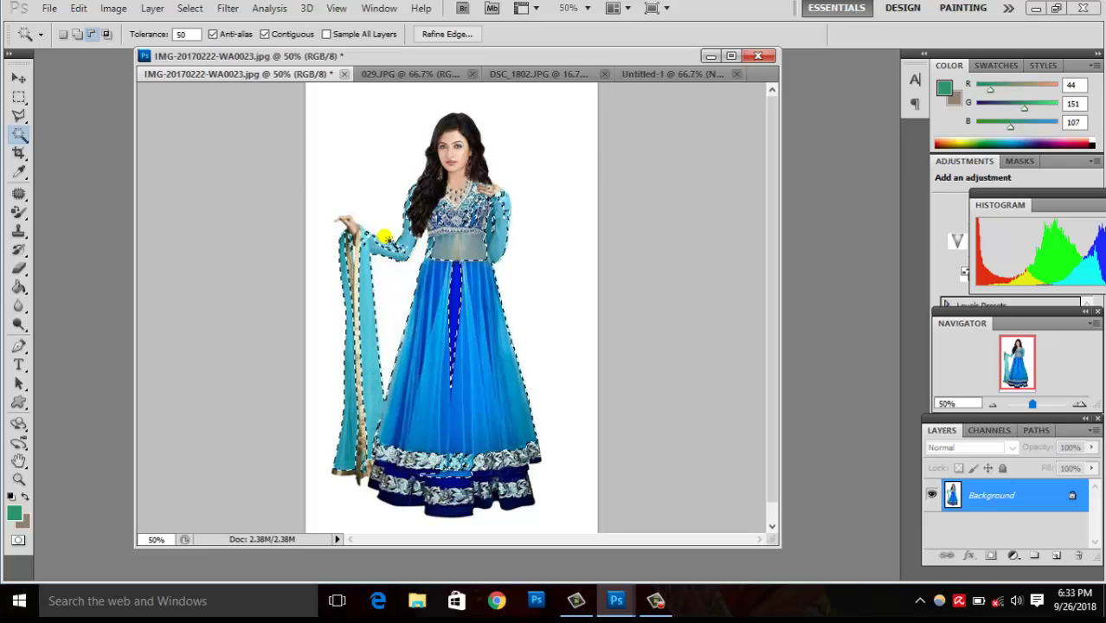
{"action": "left_click", "coordinate": [189, 9]}
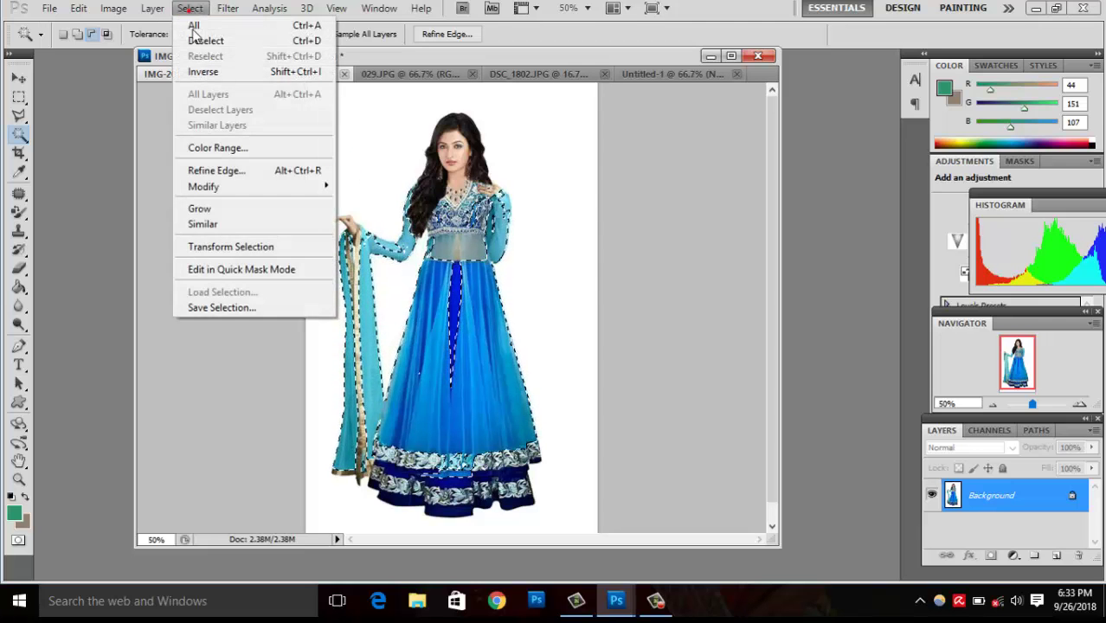
{"action": "left_click", "coordinate": [224, 209]}
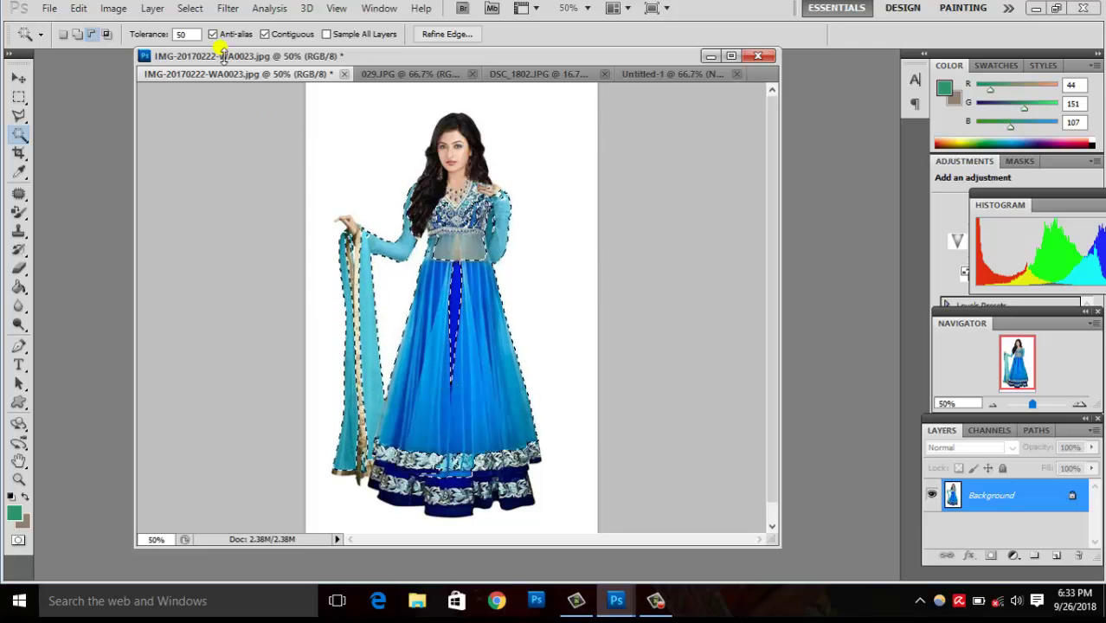
- Browse the Layer and Image > Adjustments menus, closing both without choosing anything
{"action": "left_click", "coordinate": [153, 9]}
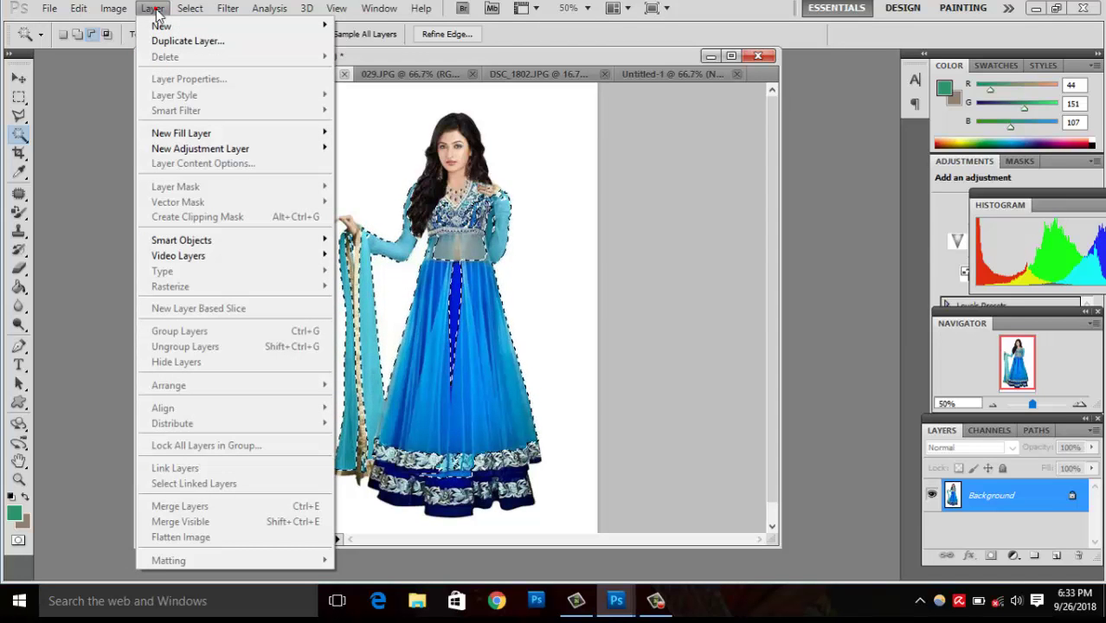
{"action": "mouse_move", "coordinate": [200, 149]}
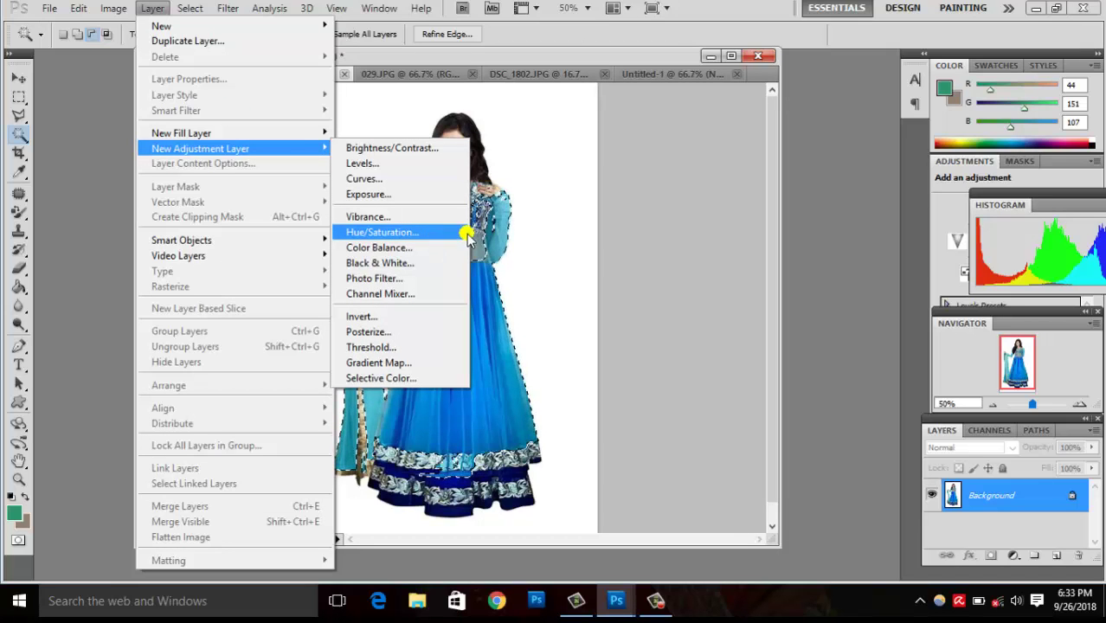
{"action": "left_click", "coordinate": [681, 198]}
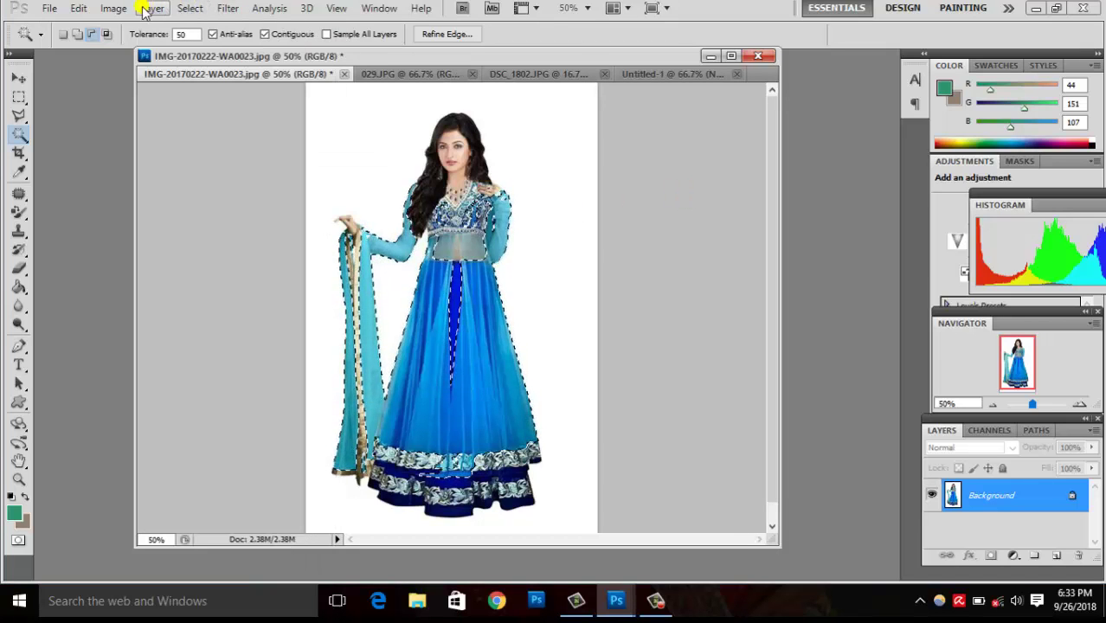
{"action": "left_click", "coordinate": [113, 8]}
{"action": "mouse_move", "coordinate": [138, 48]}
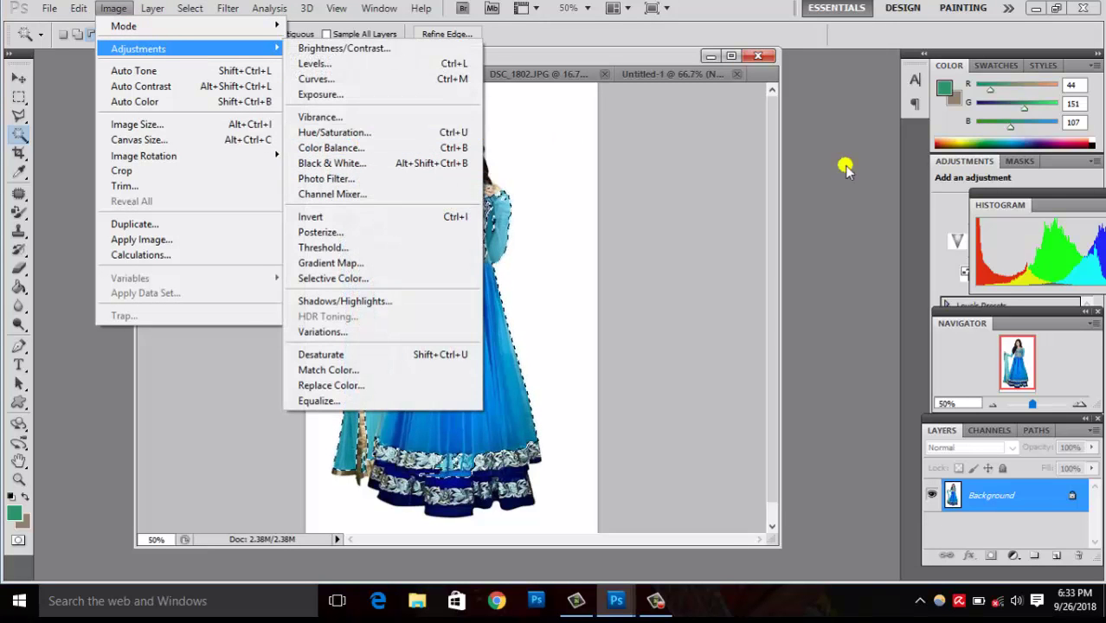
{"action": "left_click", "coordinate": [707, 175]}
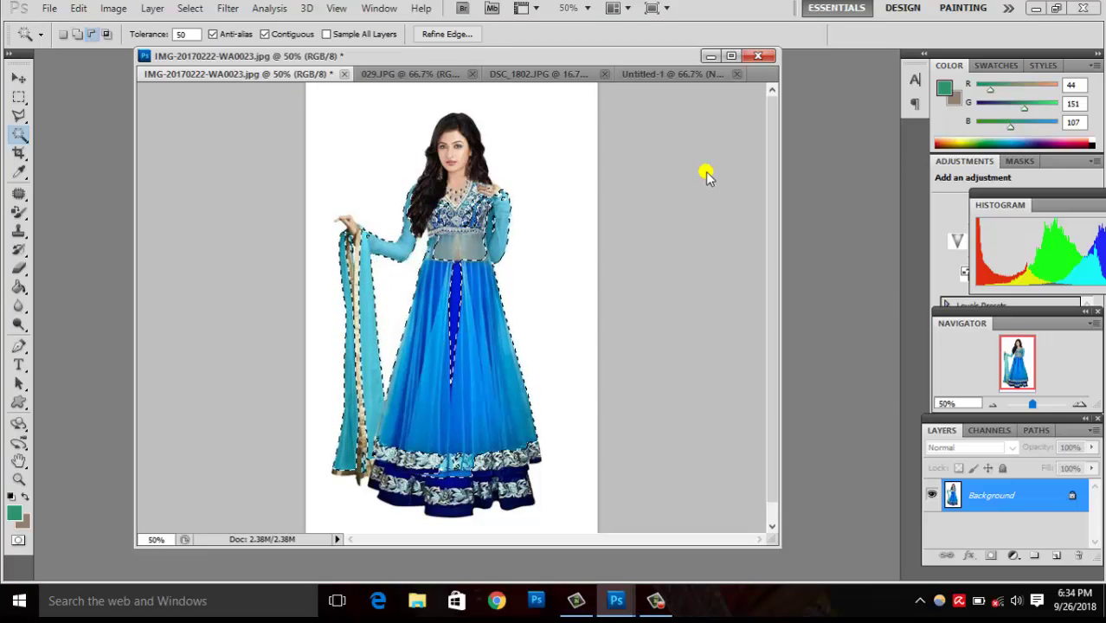
- Recolour the dress green with Hue -101 and Saturation +78, then deselect
{"action": "key", "text": "ctrl+u"}
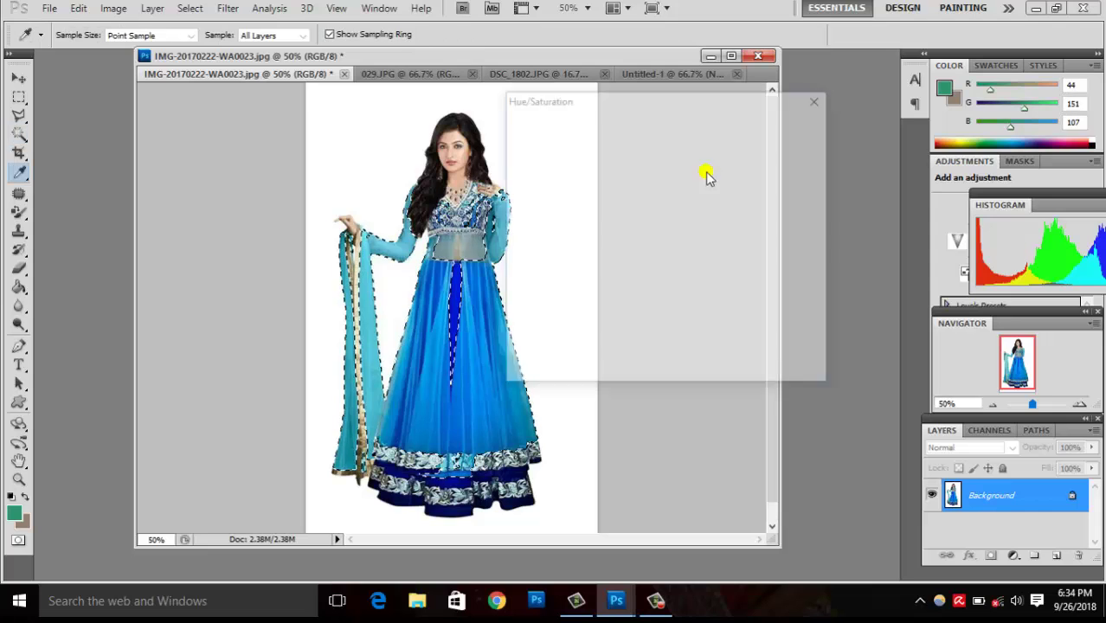
{"action": "left_click_drag", "start_coordinate": [661, 111], "coordinate": [699, 114]}
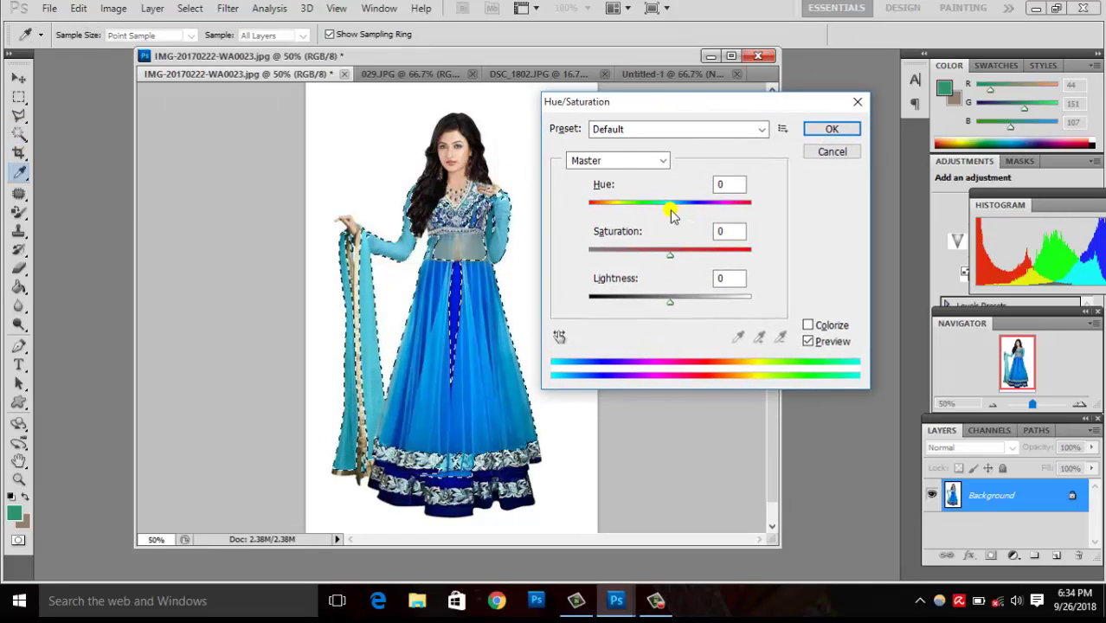
{"action": "mouse_move", "coordinate": [673, 215]}
{"action": "left_mouse_down"}
{"action": "mouse_move", "coordinate": [616, 211]}
{"action": "mouse_move", "coordinate": [746, 217]}
{"action": "mouse_move", "coordinate": [578, 205]}
{"action": "mouse_move", "coordinate": [743, 209]}
{"action": "mouse_move", "coordinate": [616, 210]}
{"action": "left_mouse_up"}
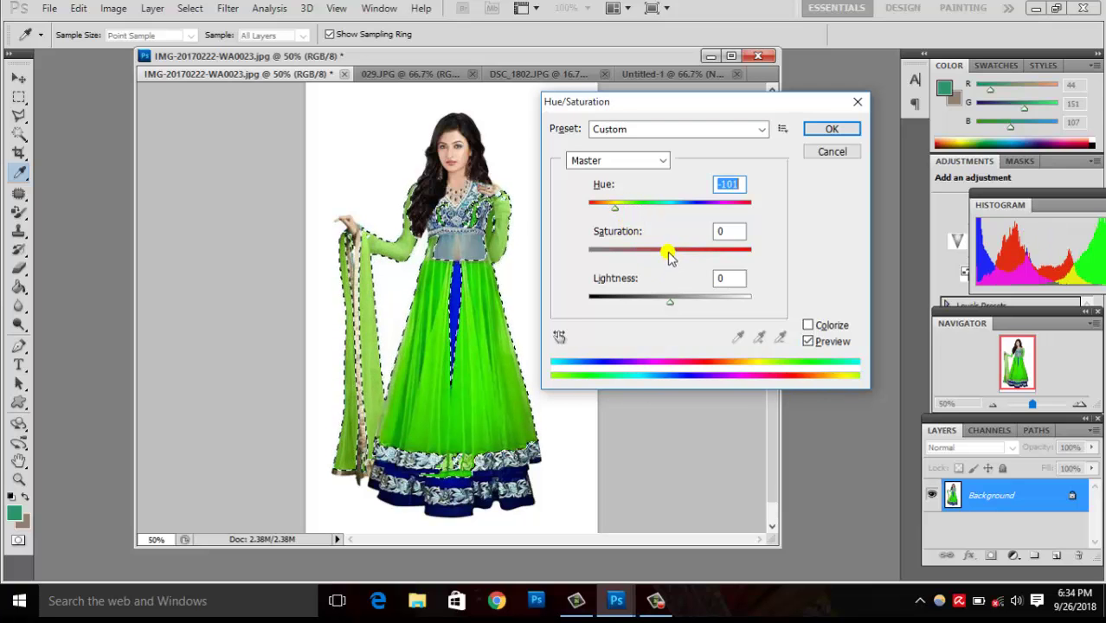
{"action": "left_click_drag", "start_coordinate": [670, 257], "coordinate": [735, 259]}
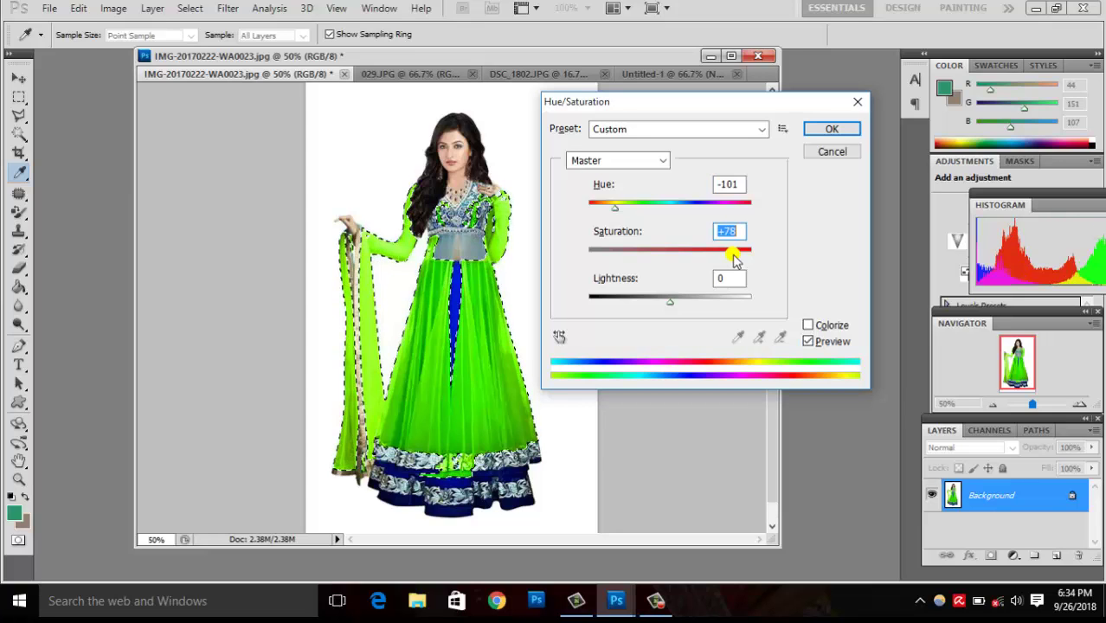
{"action": "key", "text": "Return"}
{"action": "key", "text": "ctrl+d"}
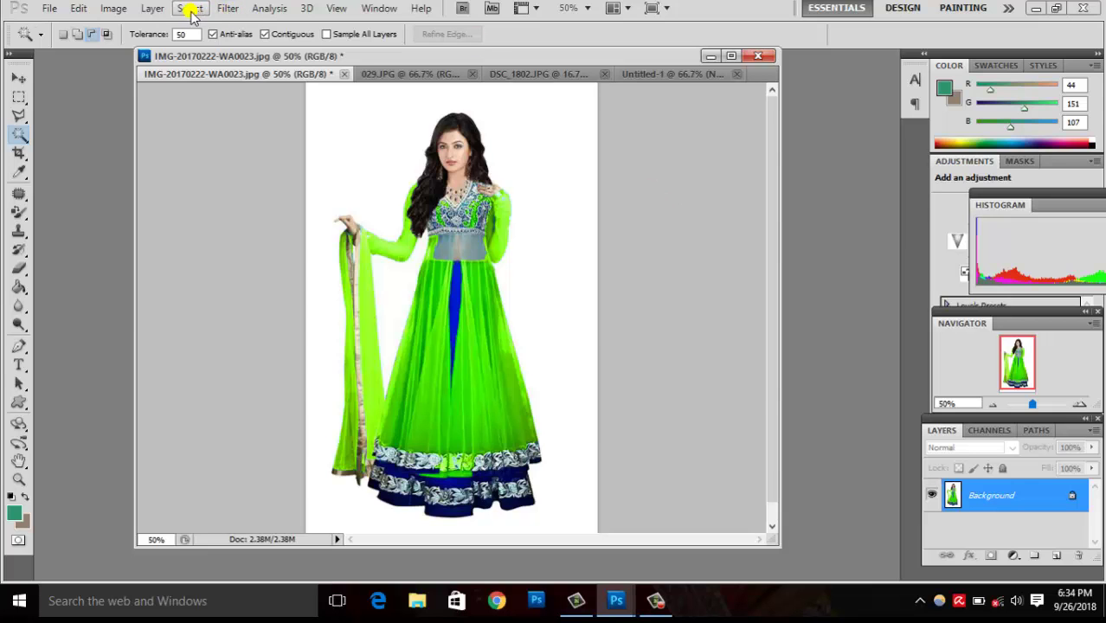
- Apply a Vibrance adjustment of Vibrance +21 and Saturation -15 to the photo
{"action": "left_click", "coordinate": [114, 8]}
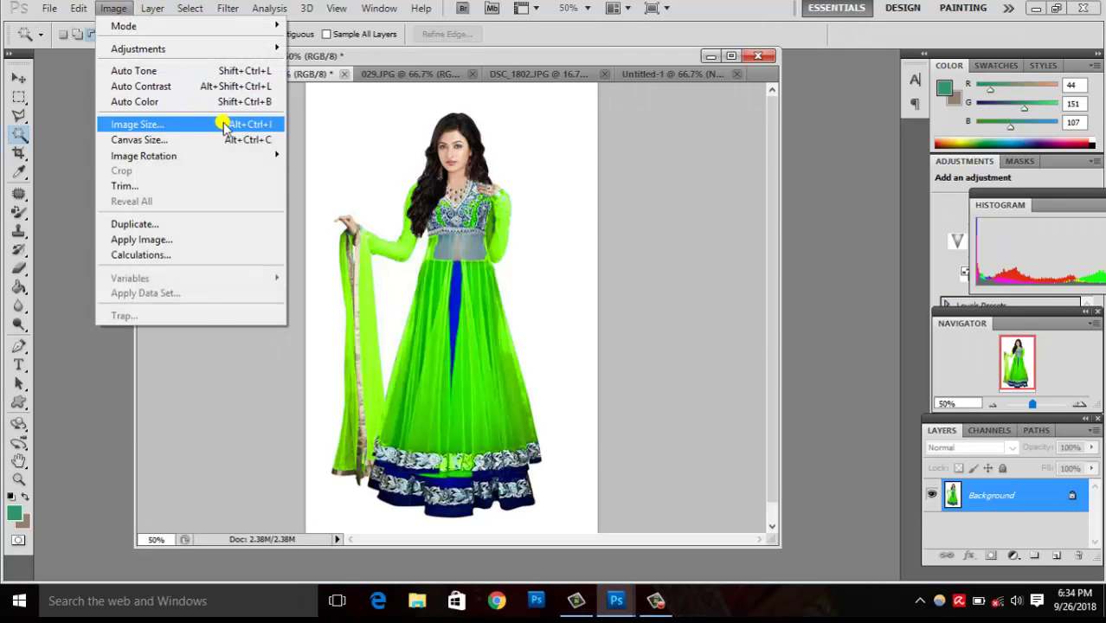
{"action": "mouse_move", "coordinate": [138, 48]}
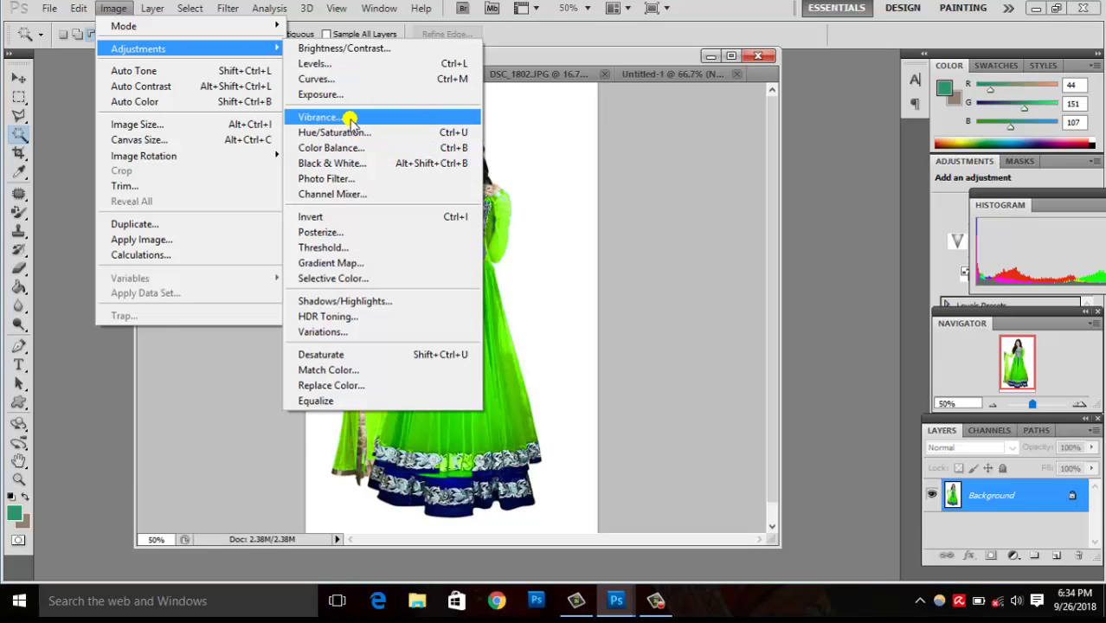
{"action": "left_click", "coordinate": [349, 119]}
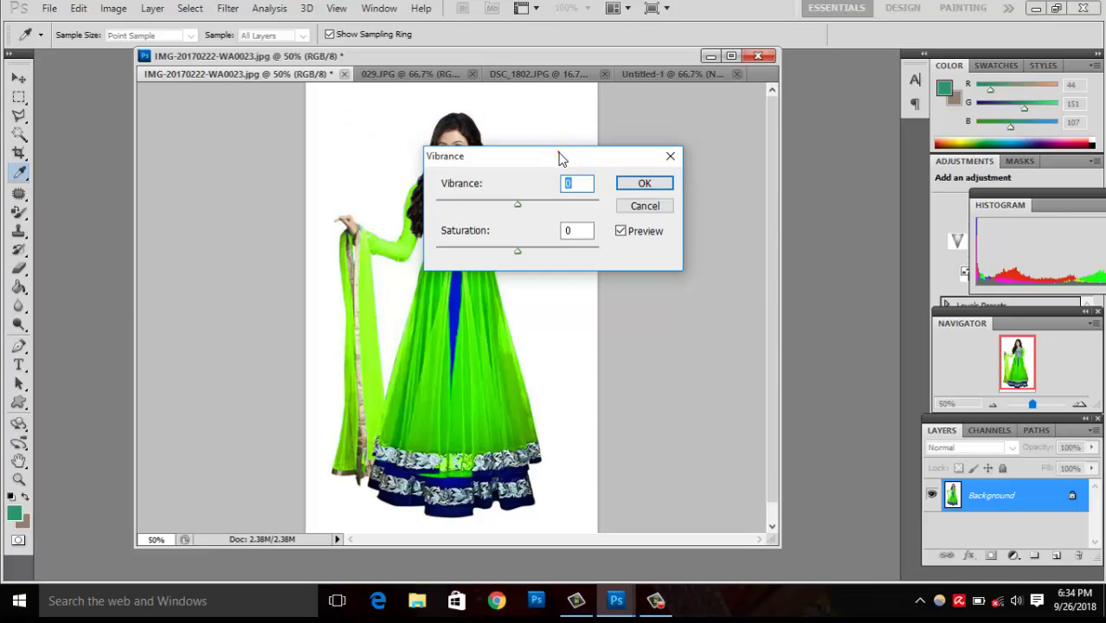
{"action": "left_click_drag", "start_coordinate": [563, 152], "coordinate": [665, 157]}
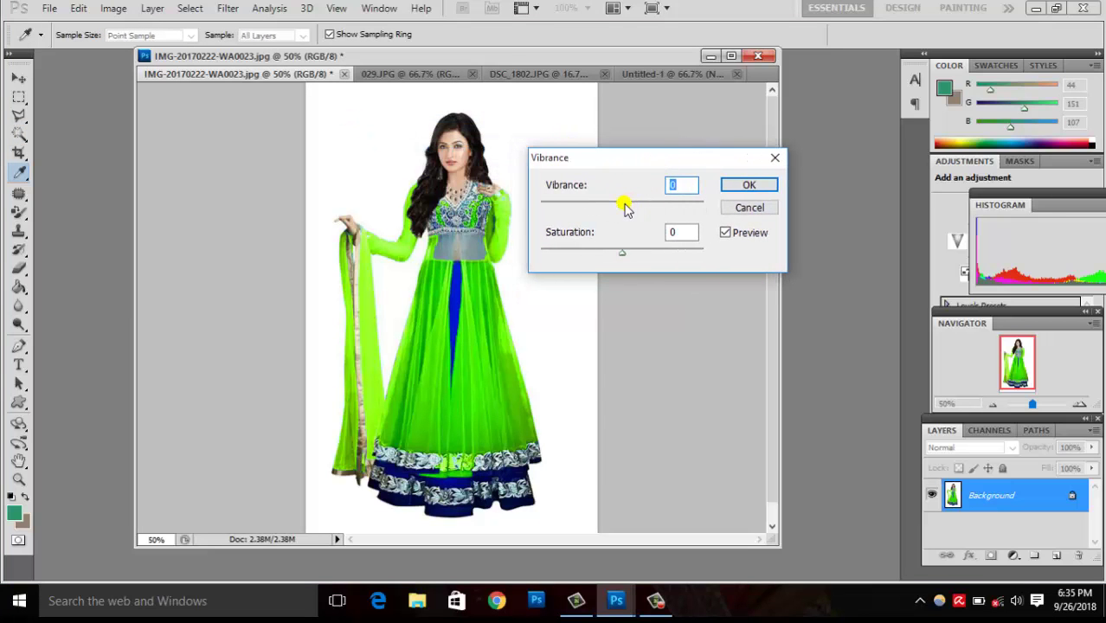
{"action": "mouse_move", "coordinate": [621, 205]}
{"action": "left_mouse_down"}
{"action": "mouse_move", "coordinate": [686, 214]}
{"action": "mouse_move", "coordinate": [568, 214]}
{"action": "mouse_move", "coordinate": [639, 214]}
{"action": "left_mouse_up"}
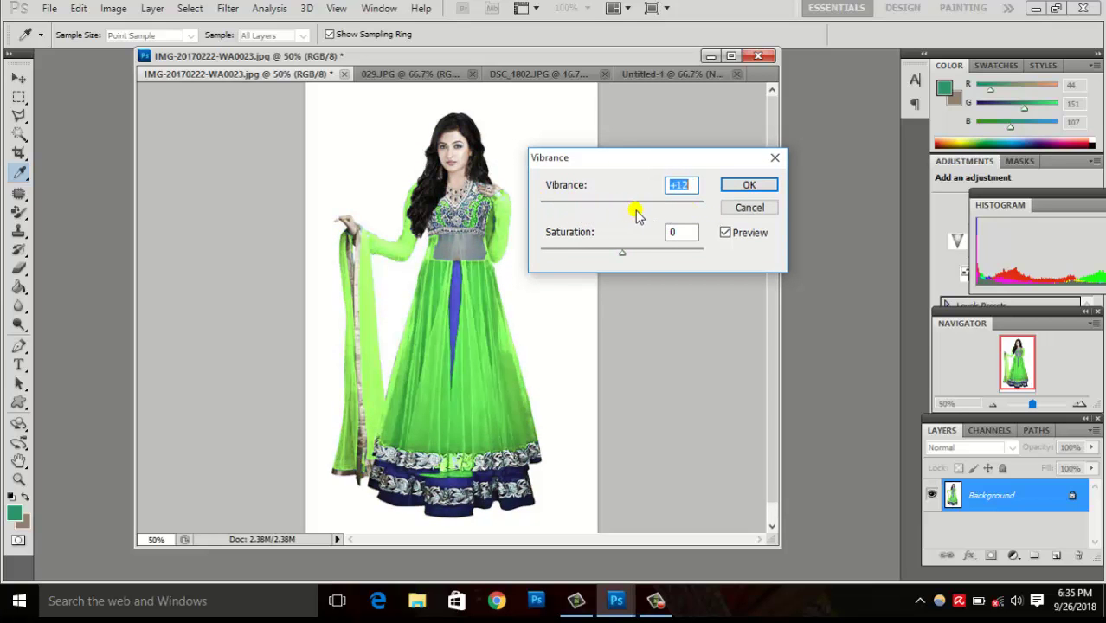
{"action": "mouse_move", "coordinate": [622, 253]}
{"action": "left_mouse_down"}
{"action": "mouse_move", "coordinate": [579, 258]}
{"action": "mouse_move", "coordinate": [714, 265]}
{"action": "left_mouse_up"}
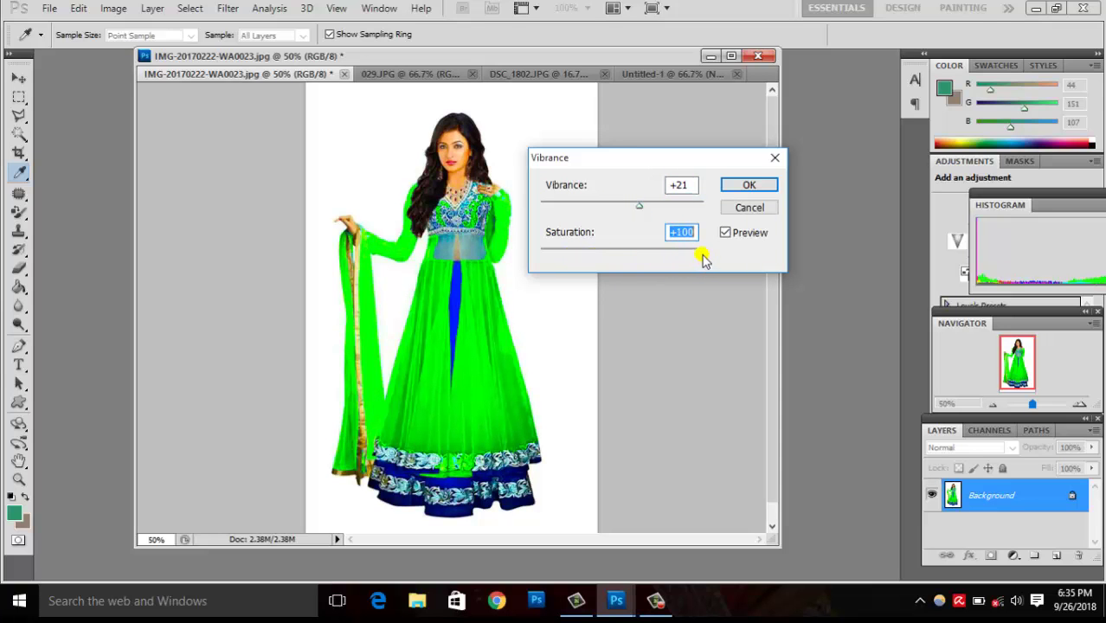
{"action": "mouse_move", "coordinate": [702, 255]}
{"action": "left_mouse_down"}
{"action": "mouse_move", "coordinate": [613, 250]}
{"action": "mouse_move", "coordinate": [603, 260]}
{"action": "left_mouse_up"}
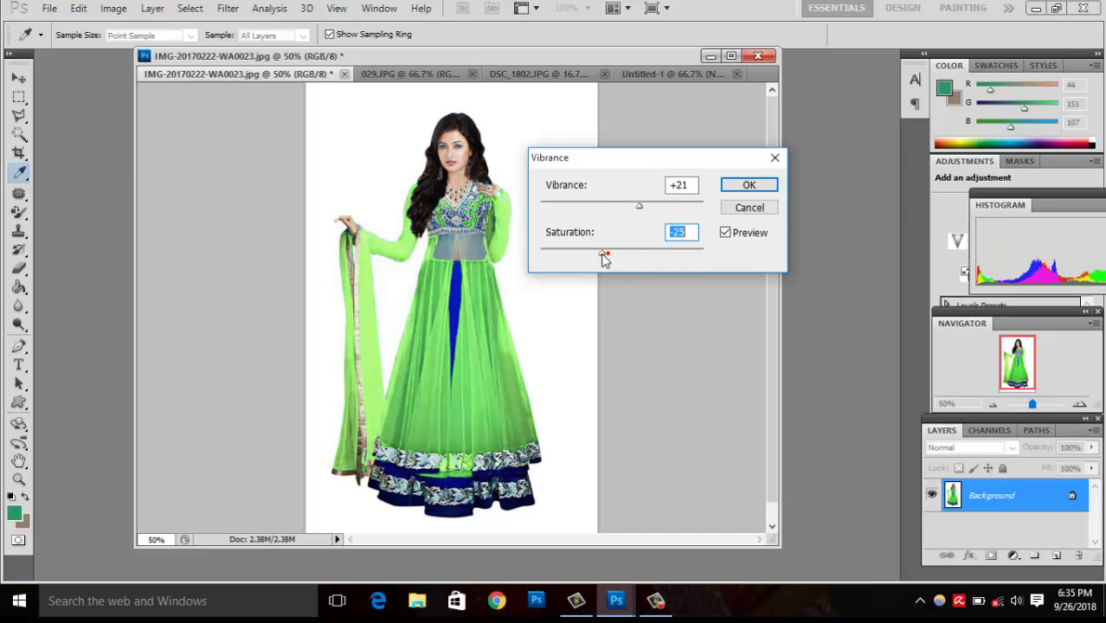
{"action": "left_click", "coordinate": [617, 256]}
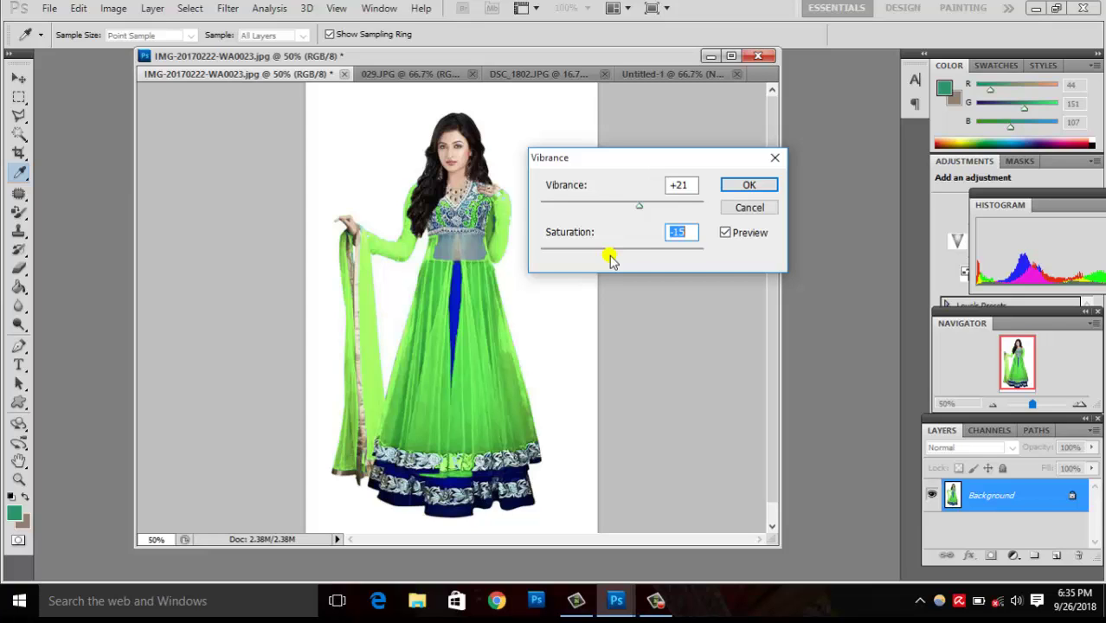
{"action": "left_click", "coordinate": [731, 184]}
{"action": "key", "text": "w"}
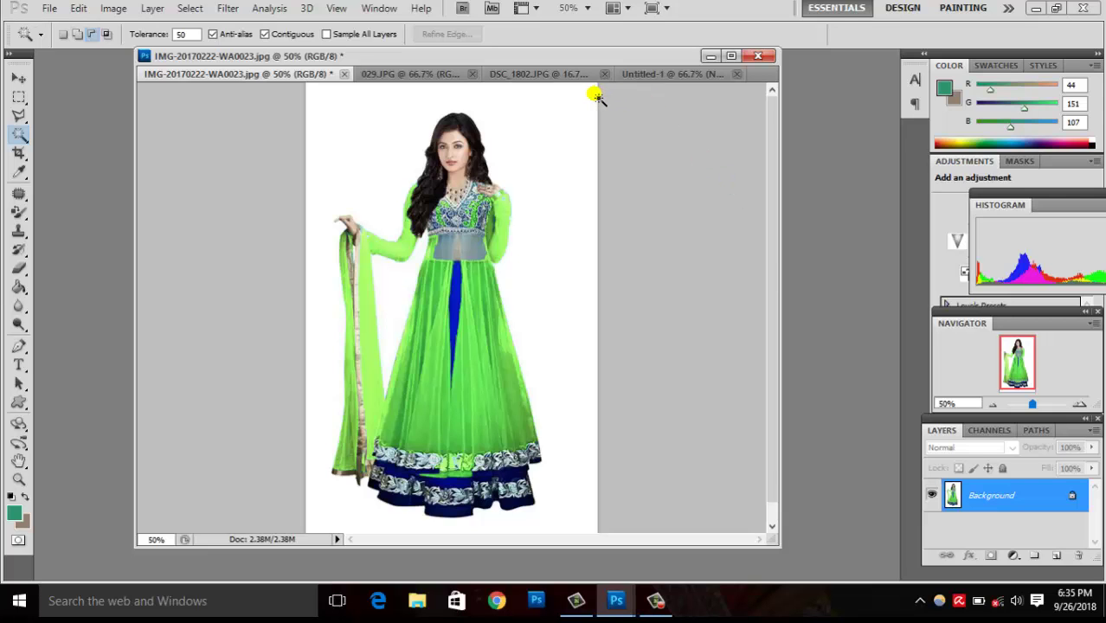
- Cycle through the Untitled-1, DSC_1802 and 029 documents, ending on DSC_1802 with the Move tool
{"action": "left_click", "coordinate": [642, 73]}
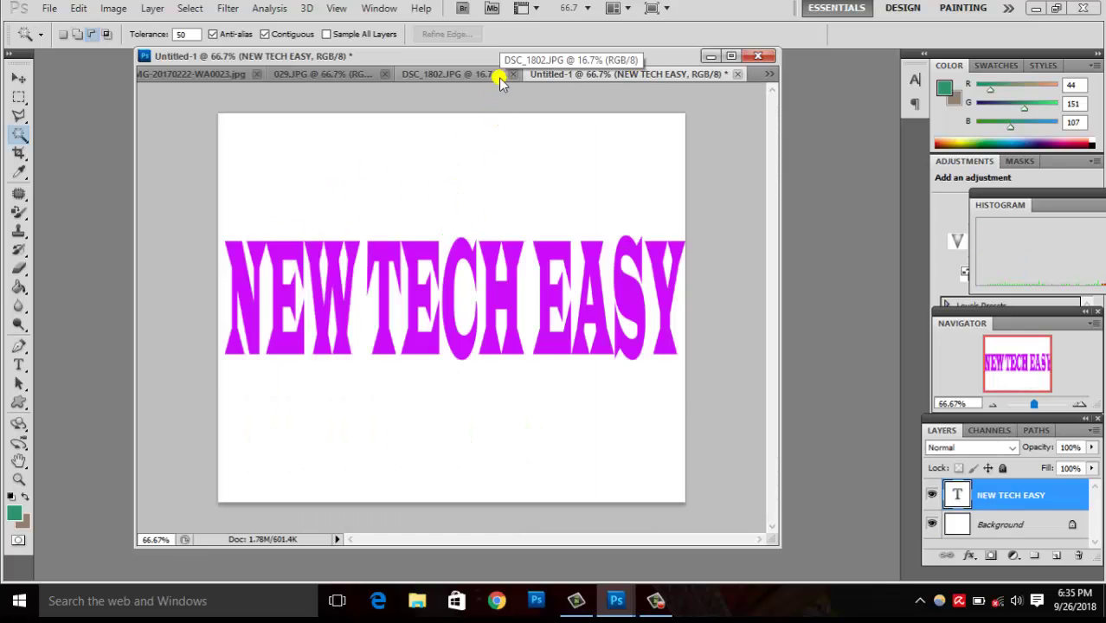
{"action": "left_click", "coordinate": [474, 75]}
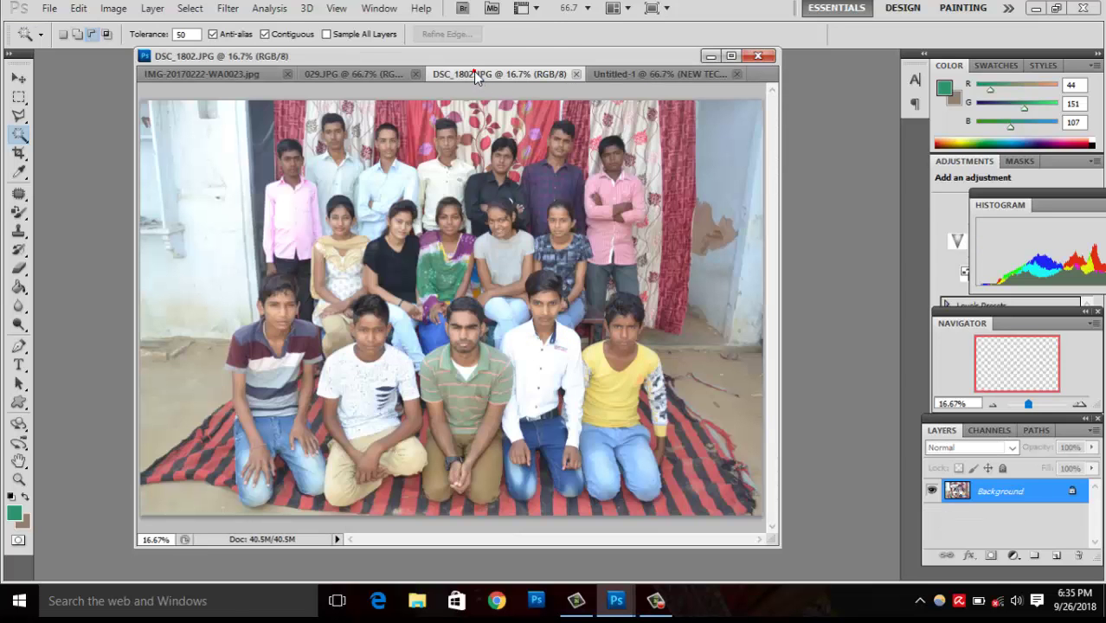
{"action": "left_click", "coordinate": [363, 74]}
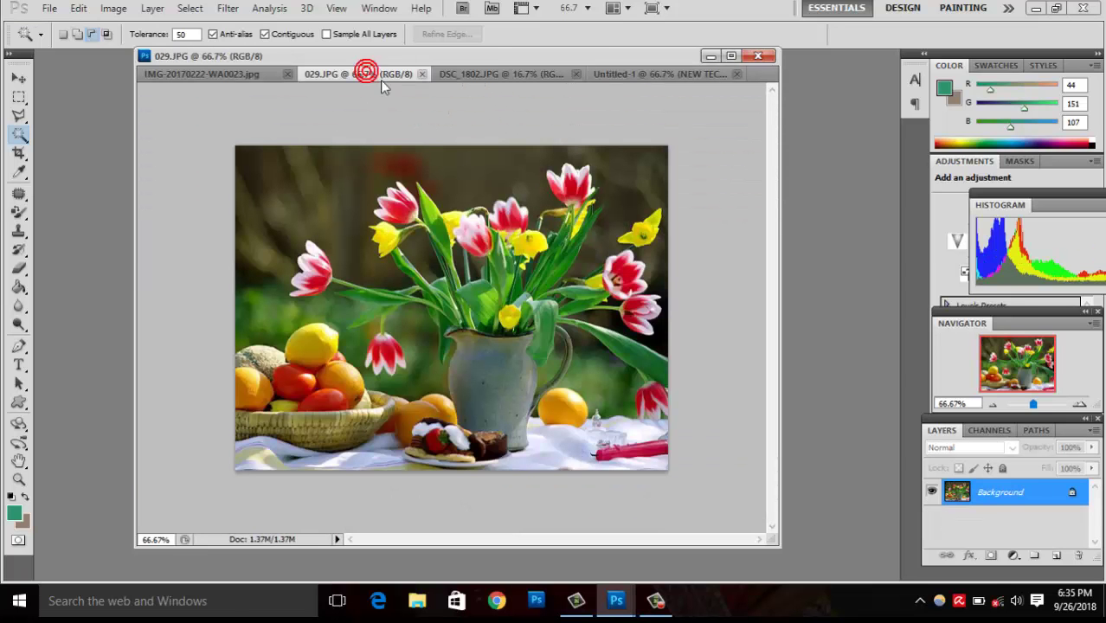
{"action": "left_click", "coordinate": [609, 76]}
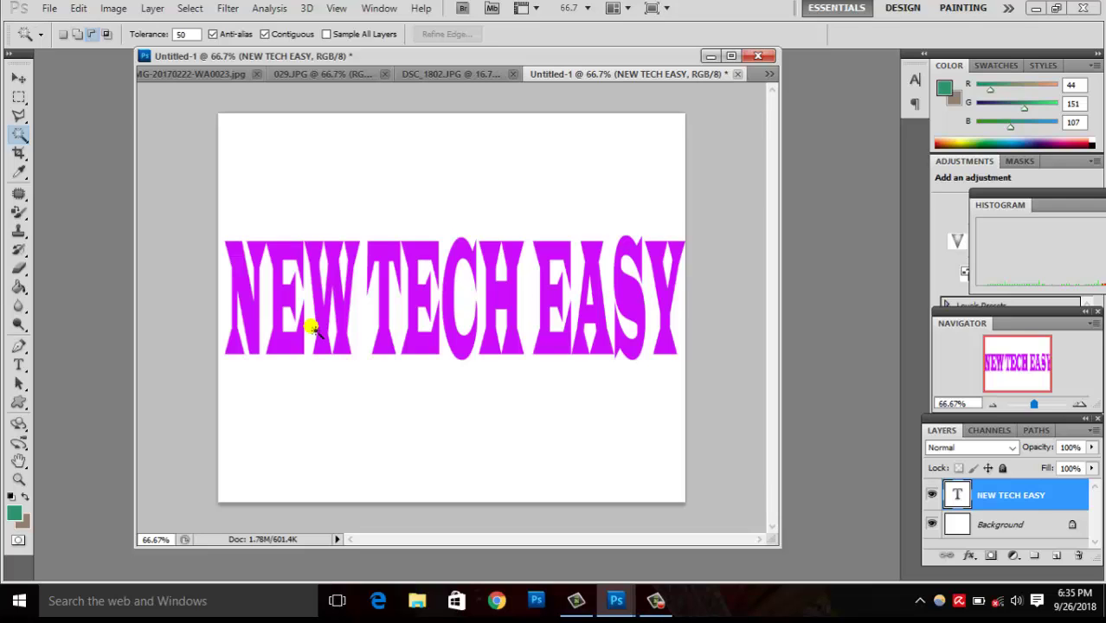
{"action": "left_click", "coordinate": [19, 77]}
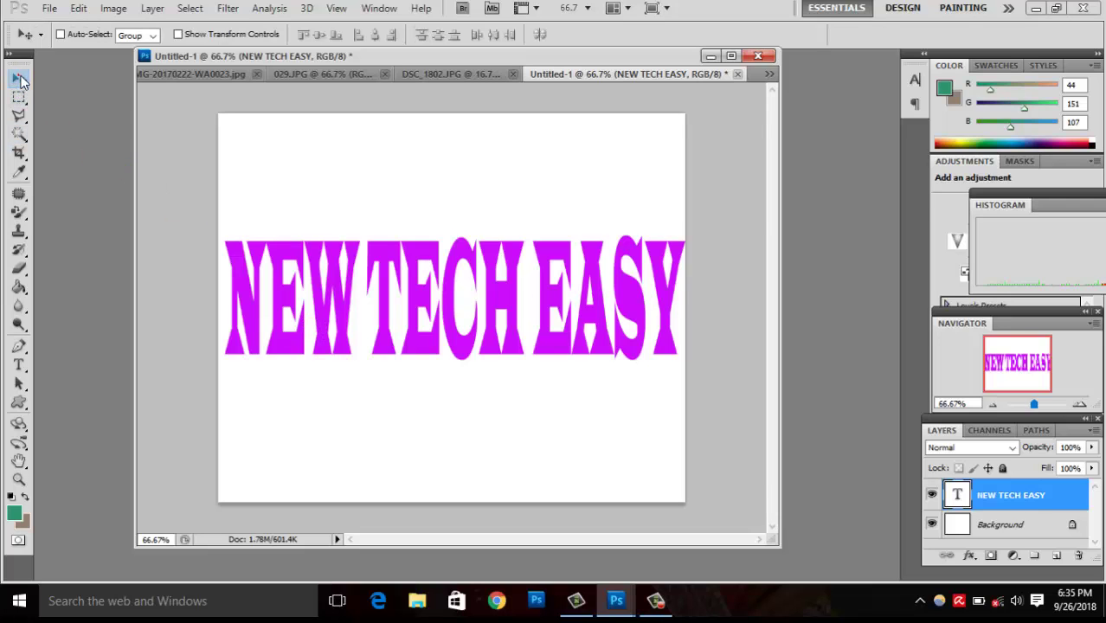
{"action": "left_click", "coordinate": [482, 74]}
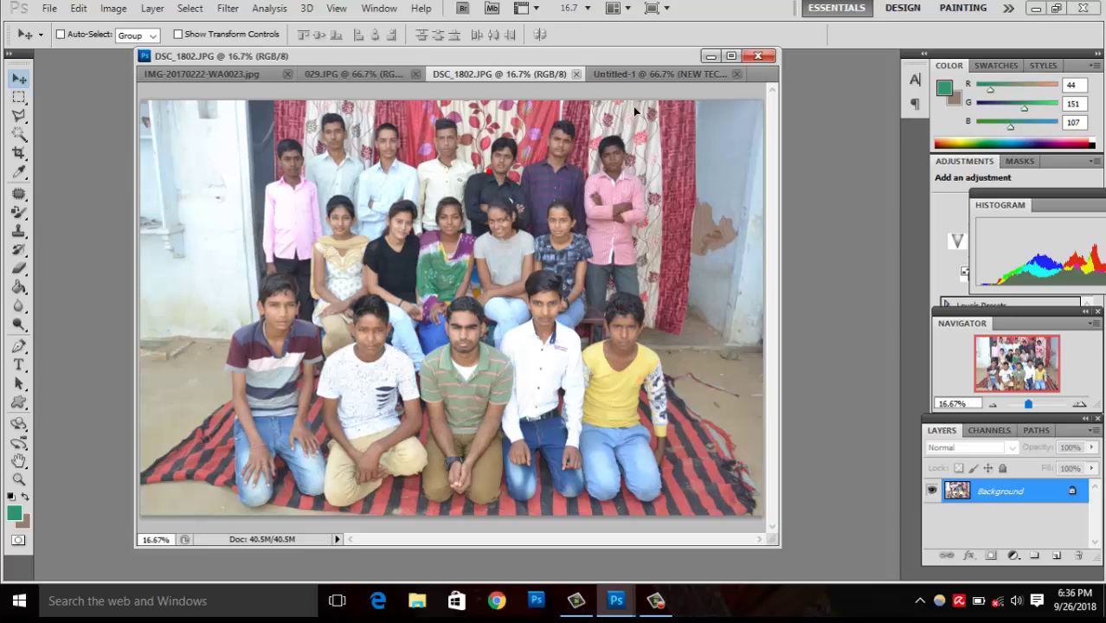
- Drag the group photo into the NEW TECH EASY document and begin scaling it down
{"action": "mouse_move", "coordinate": [640, 76]}
{"action": "left_mouse_down"}
{"action": "mouse_move", "coordinate": [443, 368]}
{"action": "mouse_move", "coordinate": [509, 372]}
{"action": "left_mouse_up"}
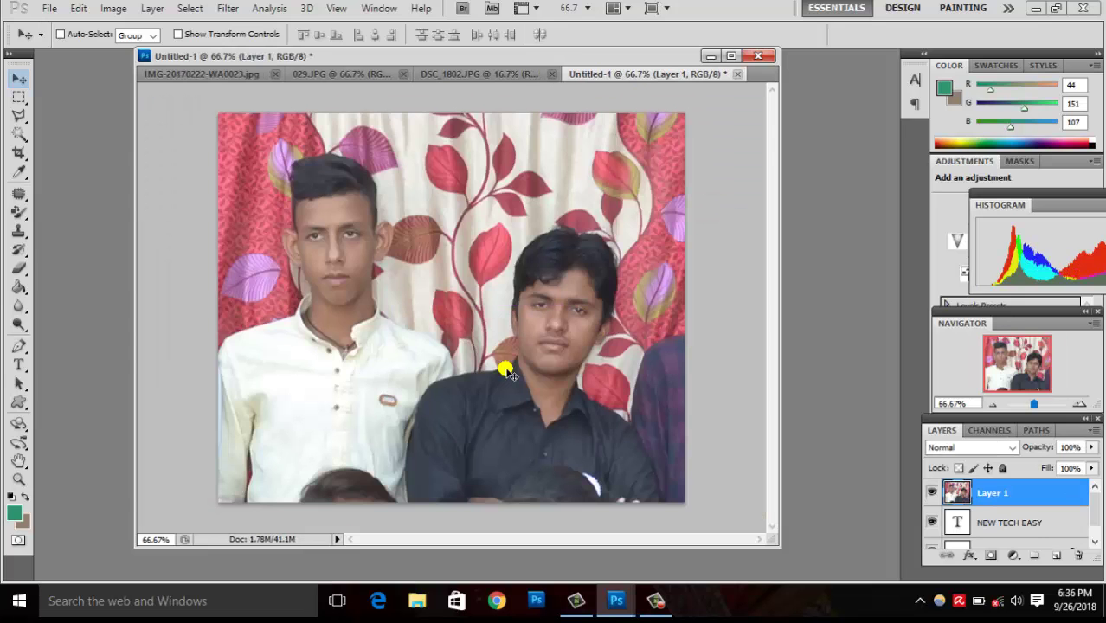
{"action": "key", "text": "ctrl+minus"}
{"action": "key", "text": "ctrl+minus"}
{"action": "key", "text": "ctrl+minus"}
{"action": "key", "text": "ctrl+minus"}
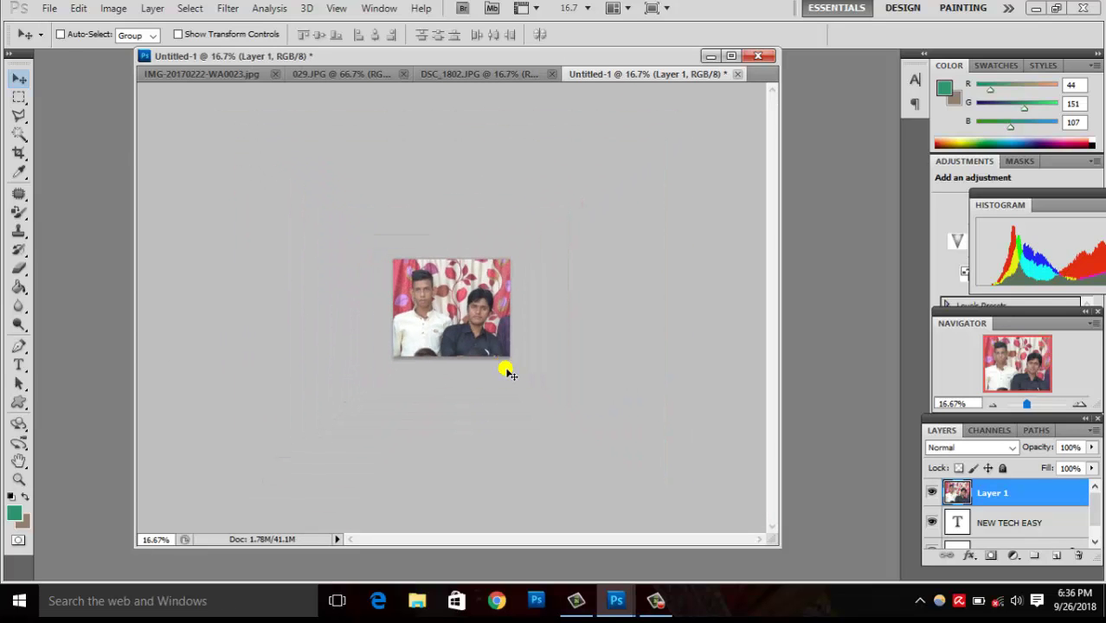
{"action": "key", "text": "ctrl+t"}
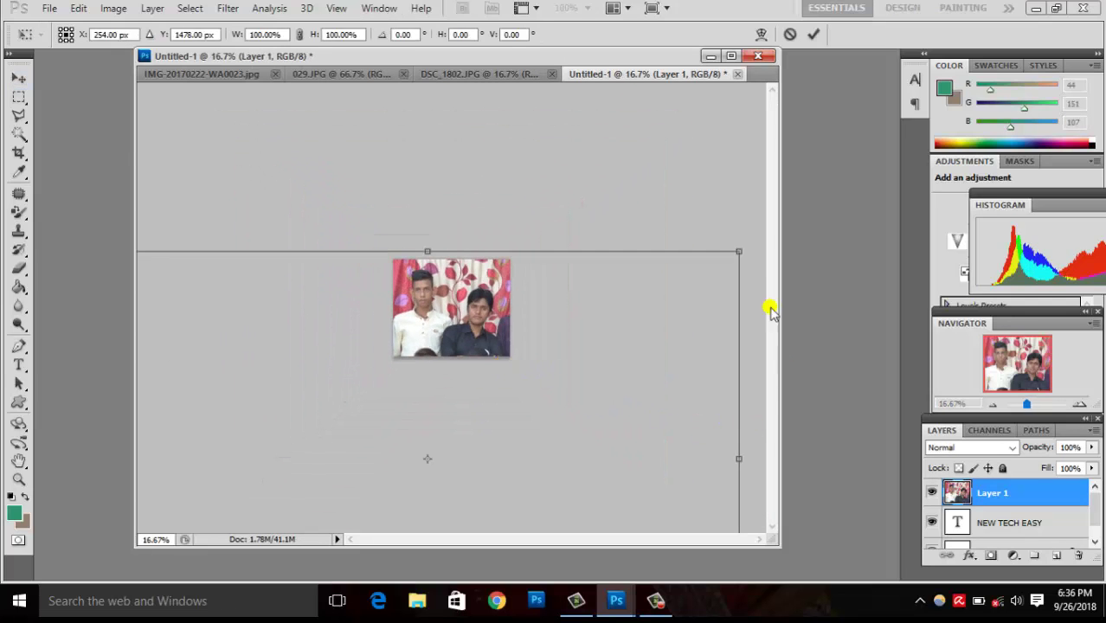
{"action": "left_click_drag", "start_coordinate": [742, 252], "coordinate": [656, 290]}
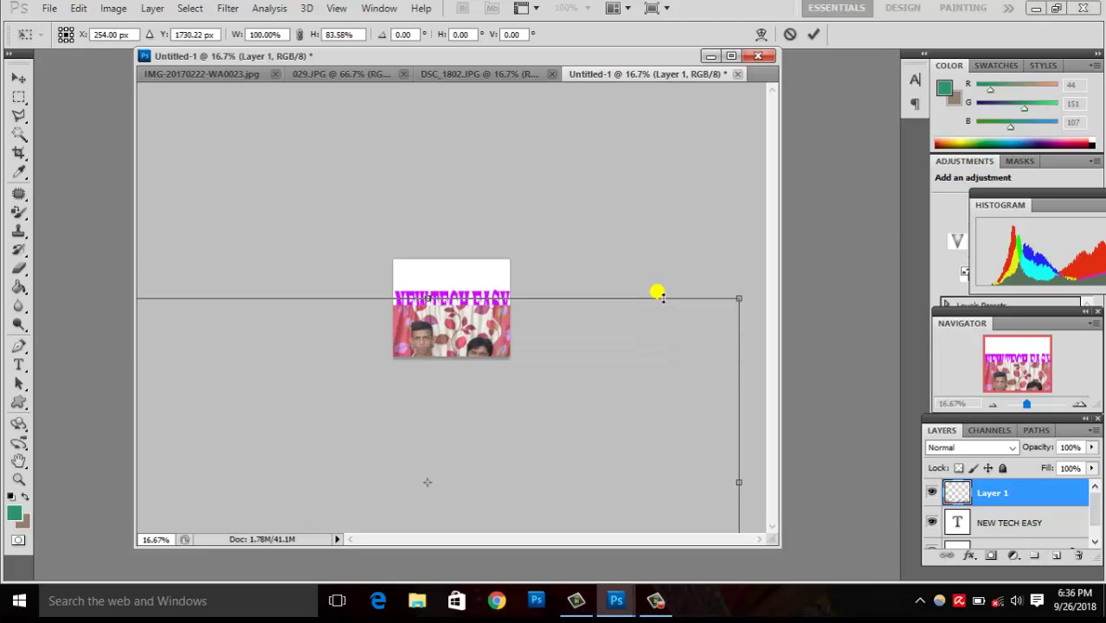
{"action": "mouse_move", "coordinate": [566, 398]}
{"action": "left_mouse_down"}
{"action": "mouse_move", "coordinate": [186, 480]}
{"action": "mouse_move", "coordinate": [439, 365]}
{"action": "mouse_move", "coordinate": [516, 344]}
{"action": "mouse_move", "coordinate": [535, 316]}
{"action": "mouse_move", "coordinate": [595, 288]}
{"action": "left_mouse_up"}
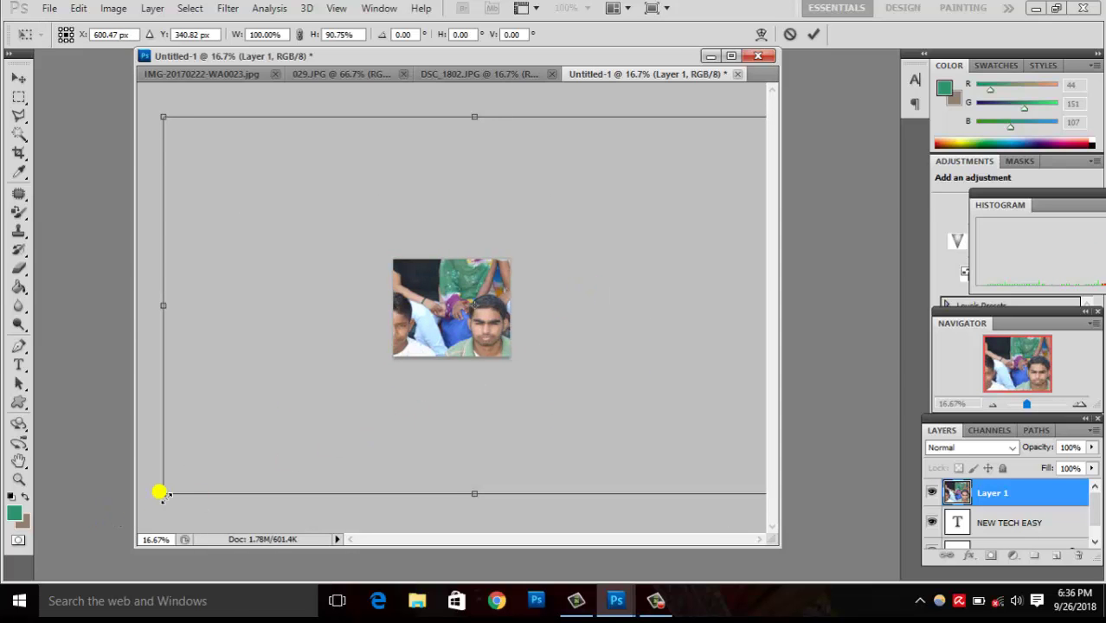
{"action": "left_click_drag", "start_coordinate": [184, 492], "coordinate": [360, 395]}
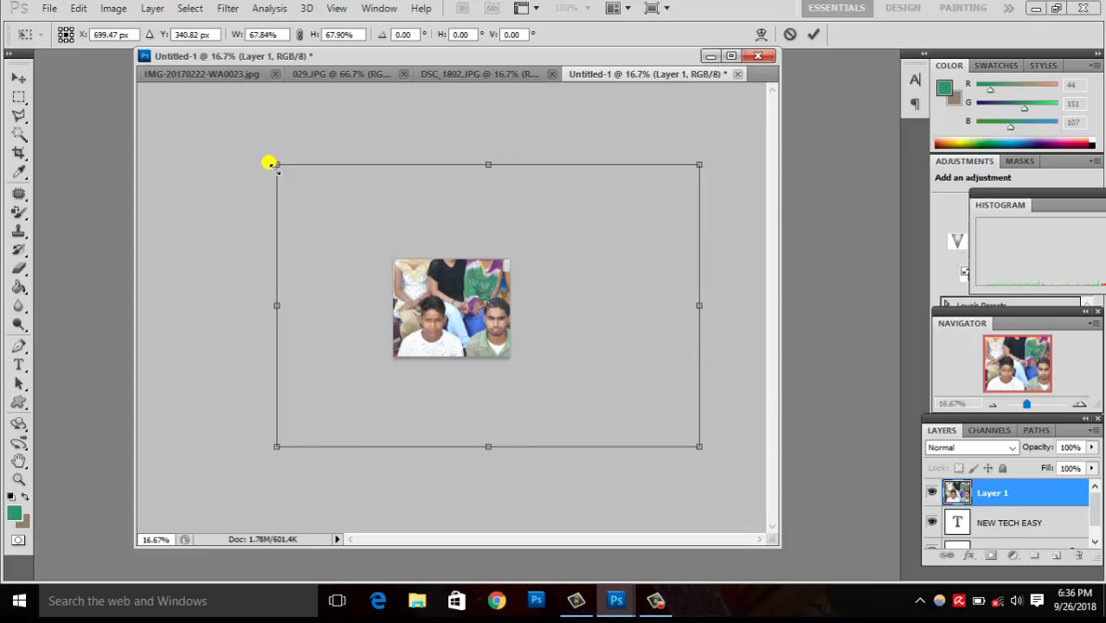
- Resize and reposition the photo layer to roughly the page's width and height, then confirm
{"action": "left_click_drag", "start_coordinate": [270, 163], "coordinate": [371, 276]}
{"action": "left_click_drag", "start_coordinate": [463, 327], "coordinate": [433, 299]}
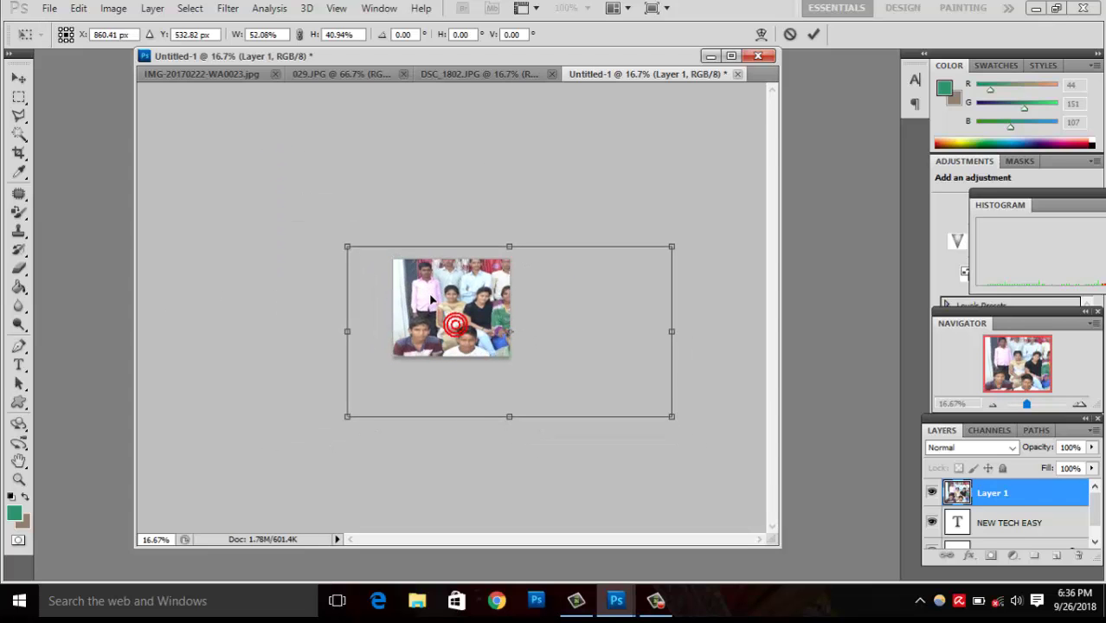
{"action": "mouse_move", "coordinate": [671, 332]}
{"action": "left_mouse_down"}
{"action": "mouse_move", "coordinate": [525, 329]}
{"action": "mouse_move", "coordinate": [534, 329]}
{"action": "left_mouse_up"}
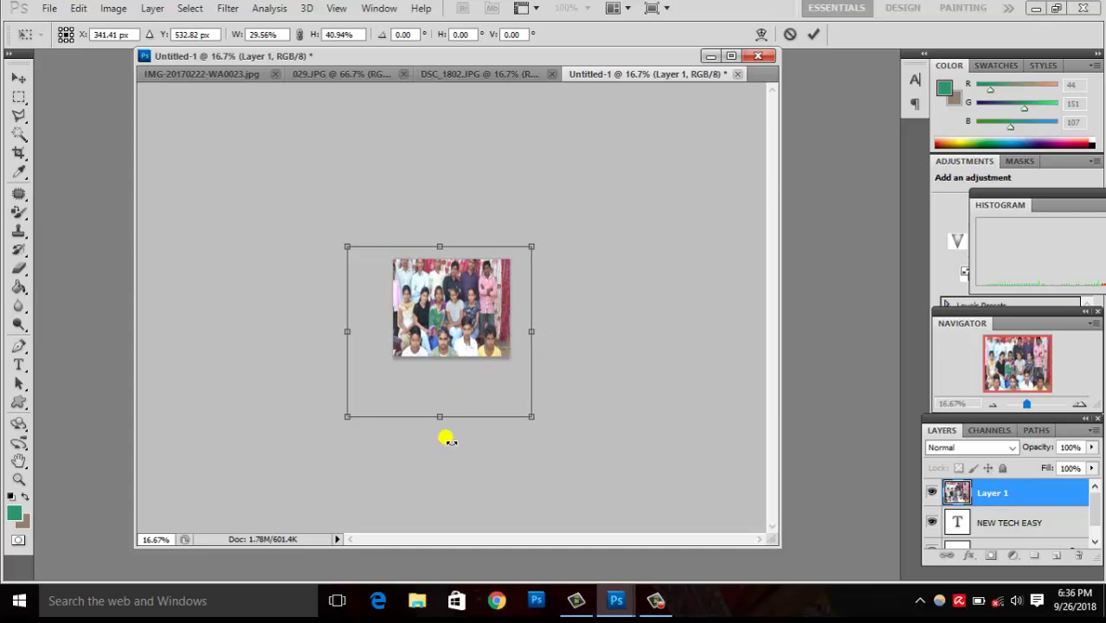
{"action": "left_click_drag", "start_coordinate": [441, 417], "coordinate": [456, 356]}
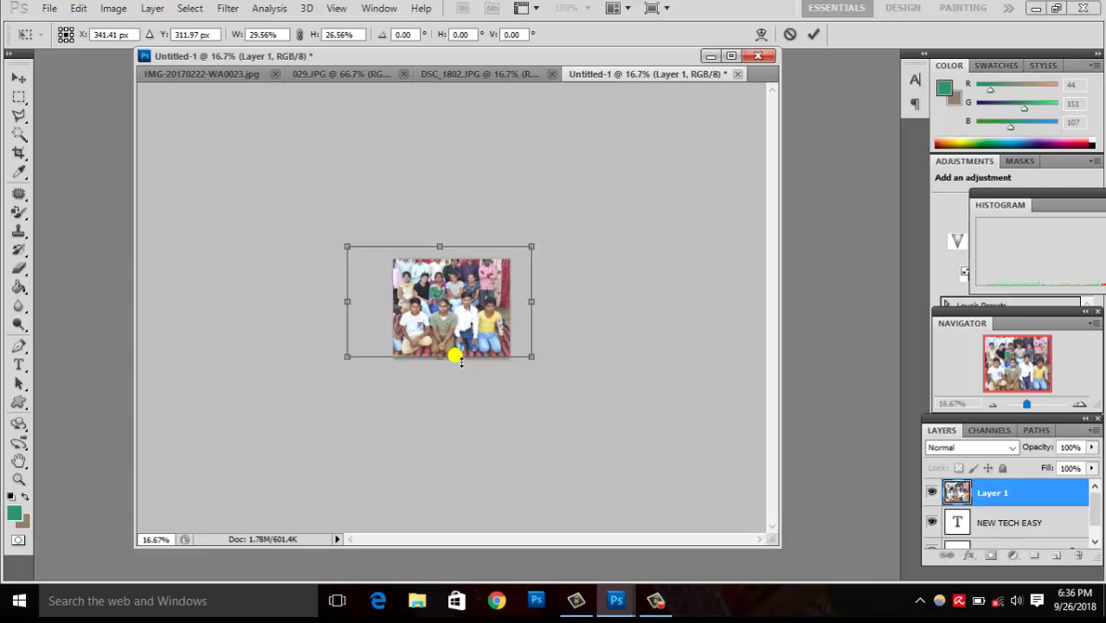
{"action": "left_click_drag", "start_coordinate": [440, 248], "coordinate": [449, 259]}
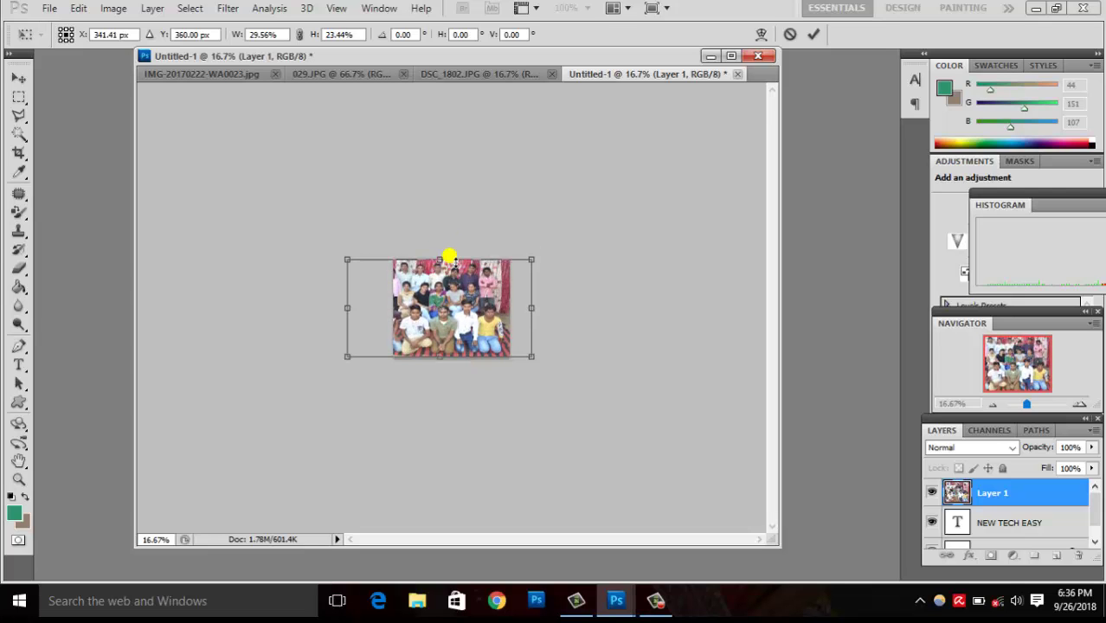
{"action": "key", "text": "Return"}
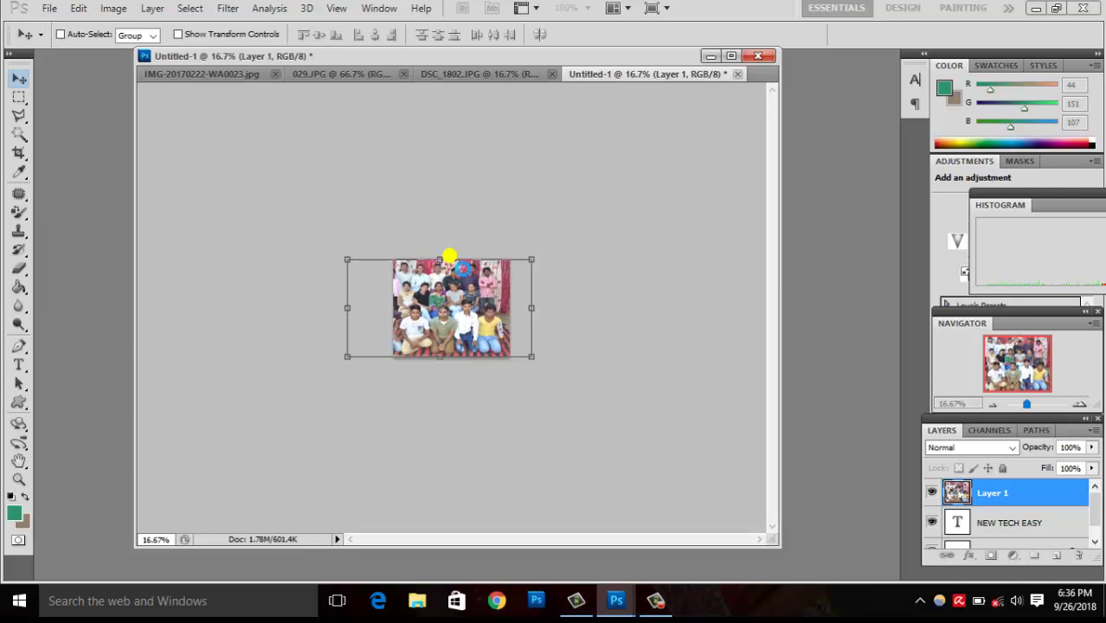
- Zoom in twice and select the NEW TECH EASY layer, then Layer 1 again
{"action": "key", "text": "ctrl+plus"}
{"action": "key", "text": "ctrl+plus"}
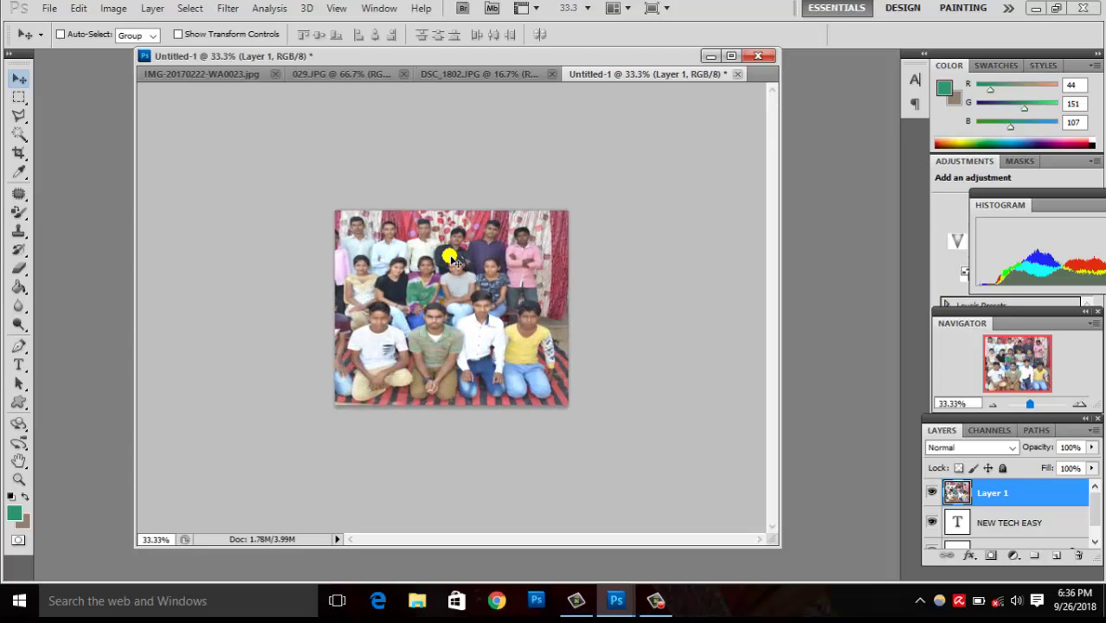
{"action": "key", "text": "ctrl+plus"}
{"action": "key", "text": "ctrl+plus"}
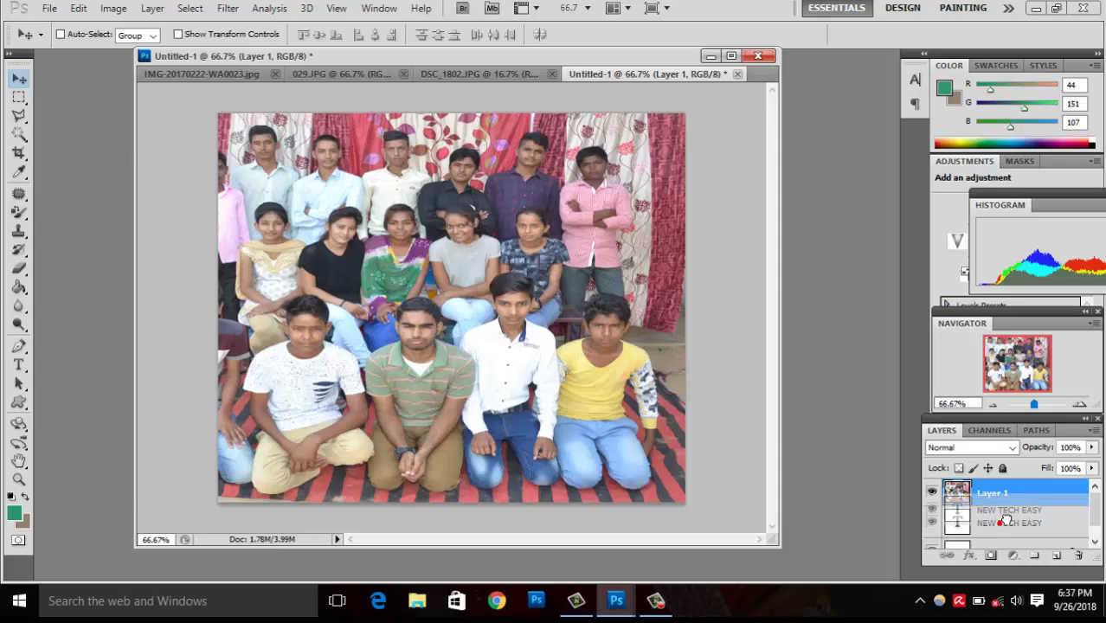
{"action": "left_click", "coordinate": [1003, 525]}
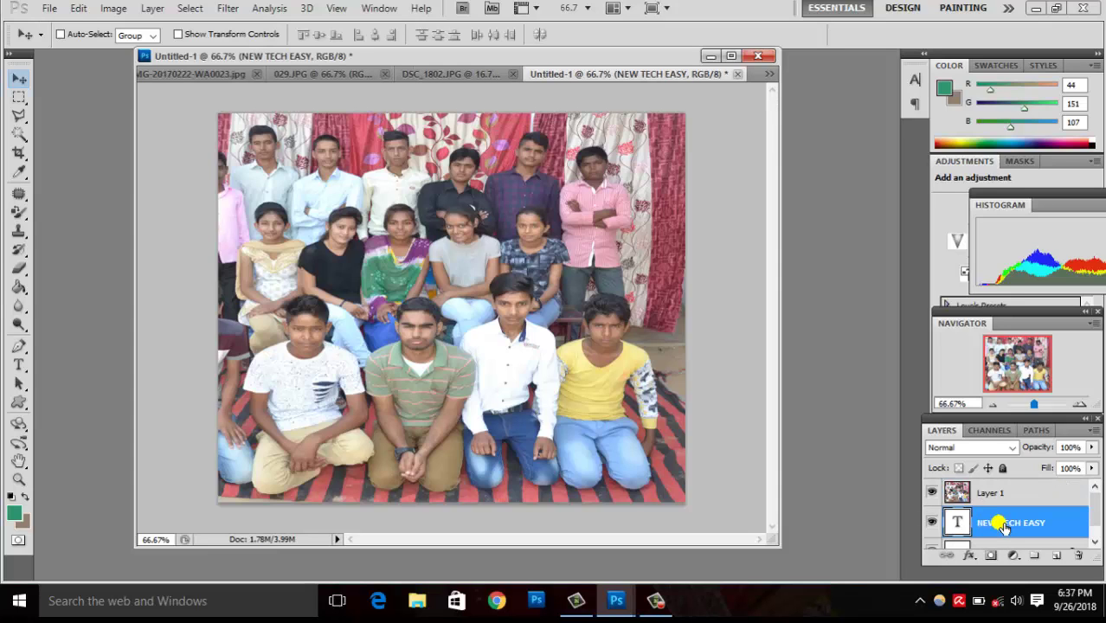
{"action": "left_click", "coordinate": [993, 493]}
{"action": "left_click", "coordinate": [990, 493]}
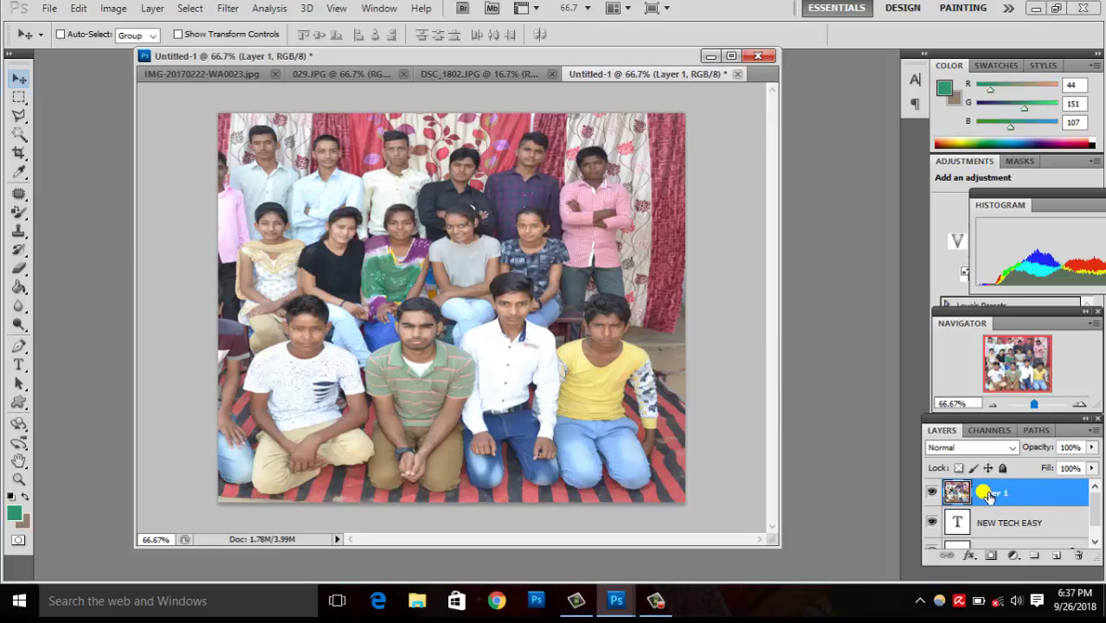
- Make Layer 1 a clipping mask over the NEW TECH EASY text layer
{"action": "right_click", "coordinate": [991, 496]}
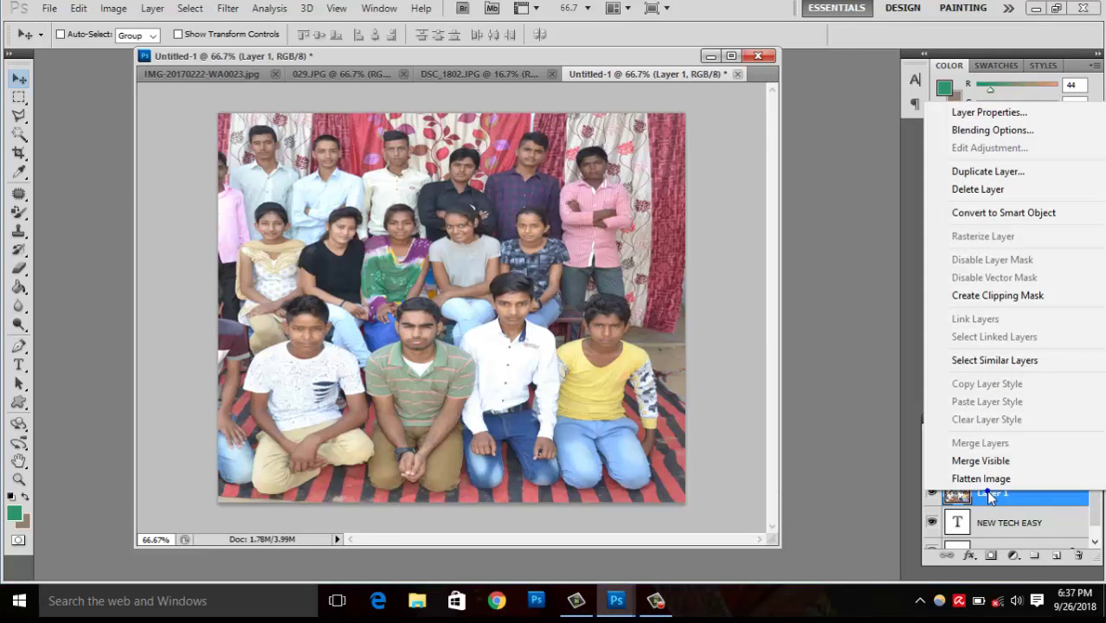
{"action": "left_click", "coordinate": [985, 489]}
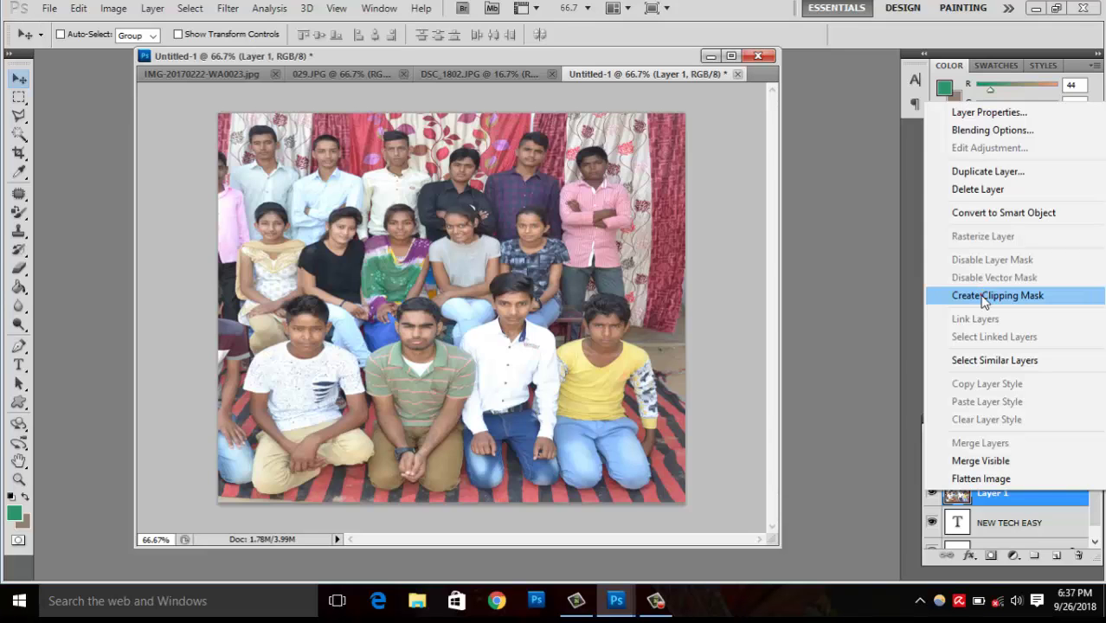
{"action": "left_click", "coordinate": [982, 297]}
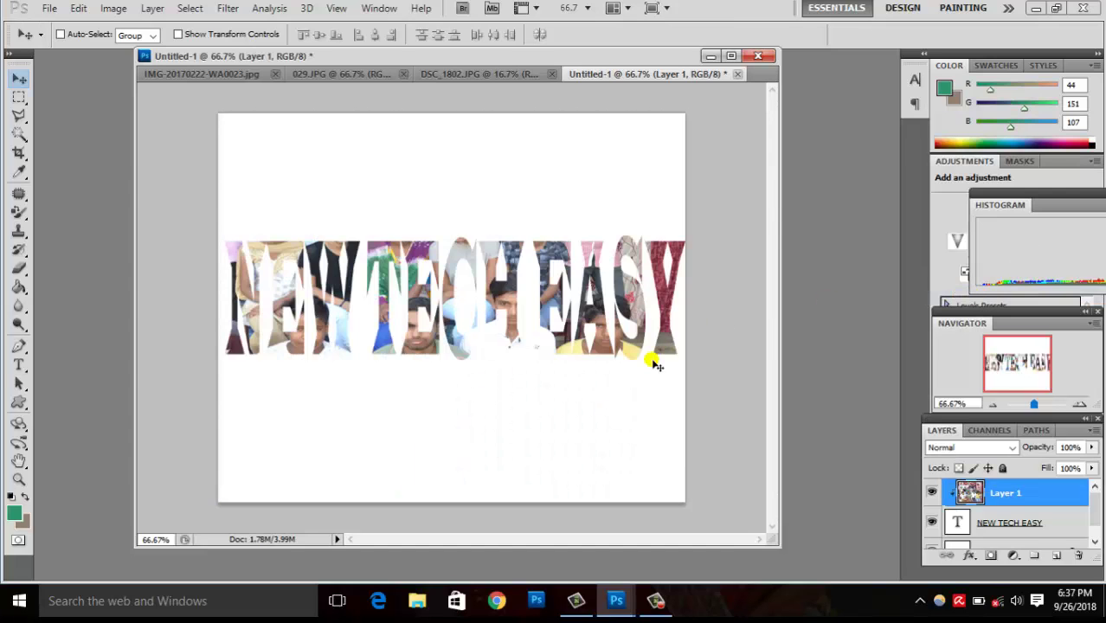
- Squash the clipped photo from top and bottom to about the letters' height
{"action": "key", "text": "ctrl+t"}
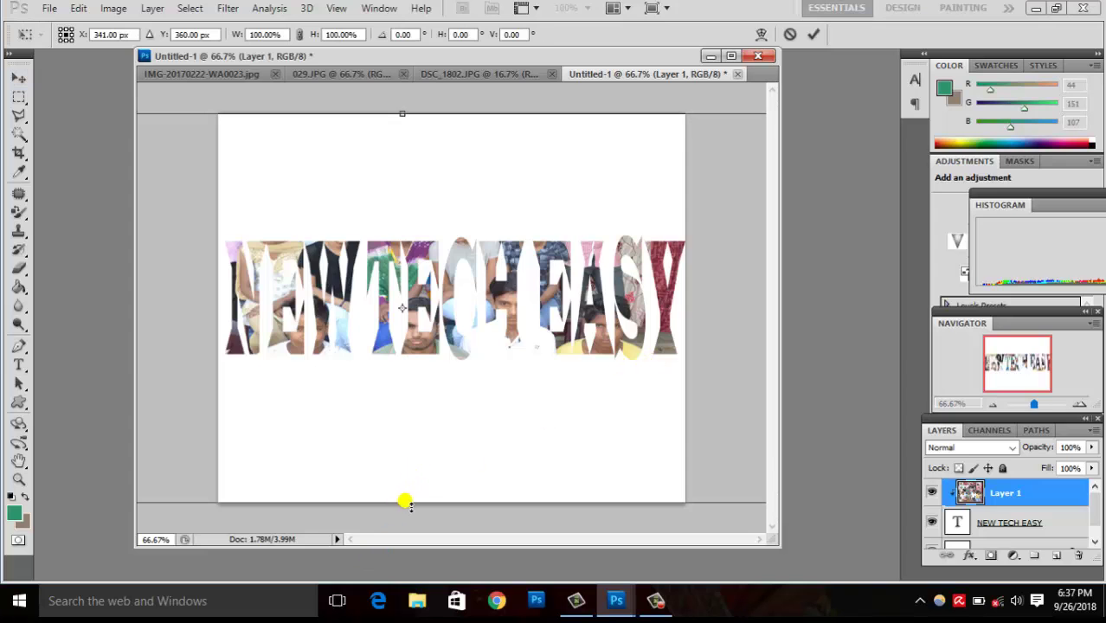
{"action": "left_click_drag", "start_coordinate": [403, 502], "coordinate": [405, 429]}
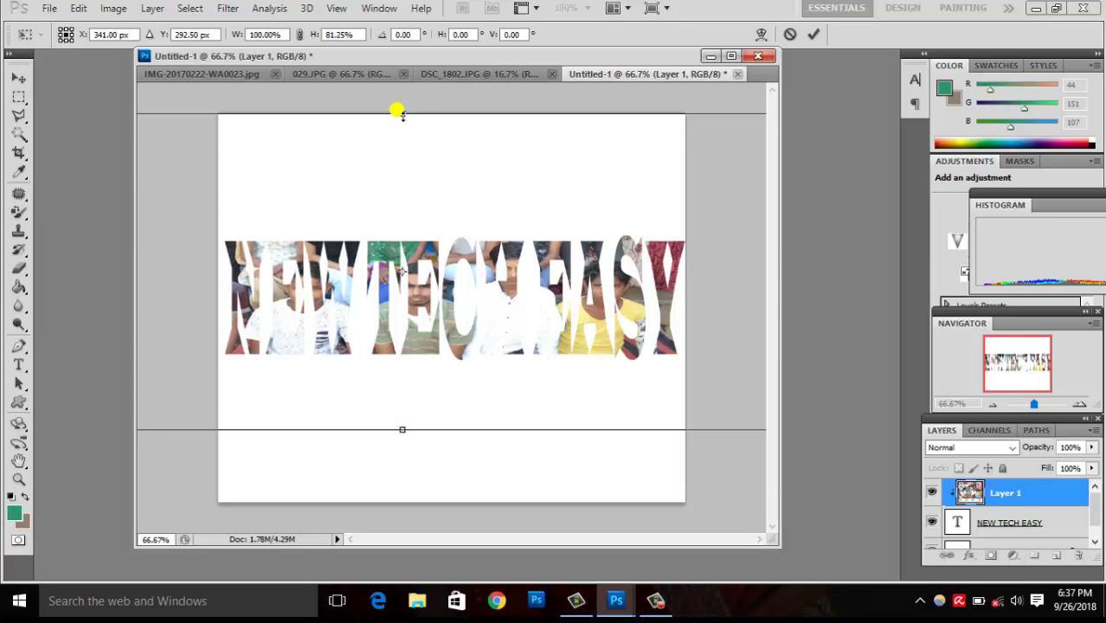
{"action": "left_click_drag", "start_coordinate": [399, 110], "coordinate": [417, 237]}
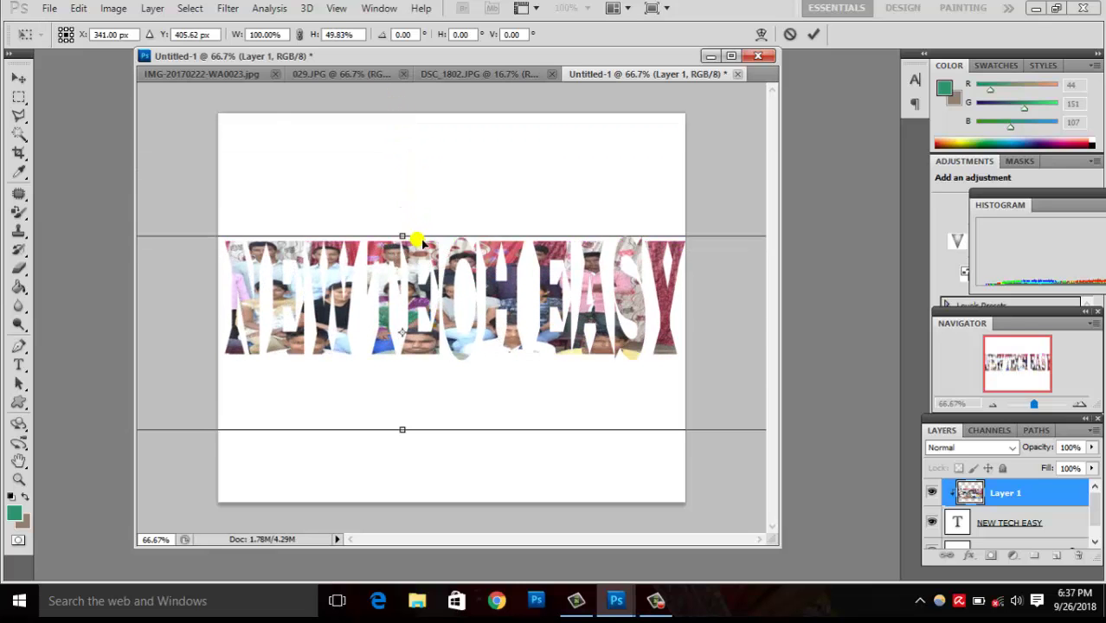
{"action": "left_click_drag", "start_coordinate": [402, 430], "coordinate": [407, 383]}
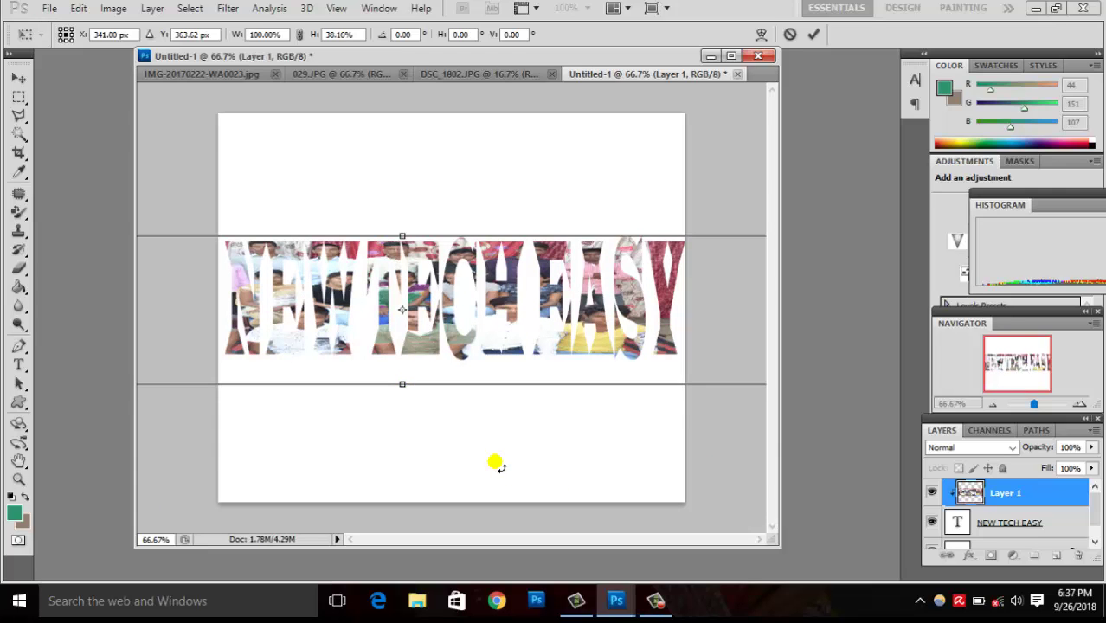
{"action": "key", "text": "Return"}
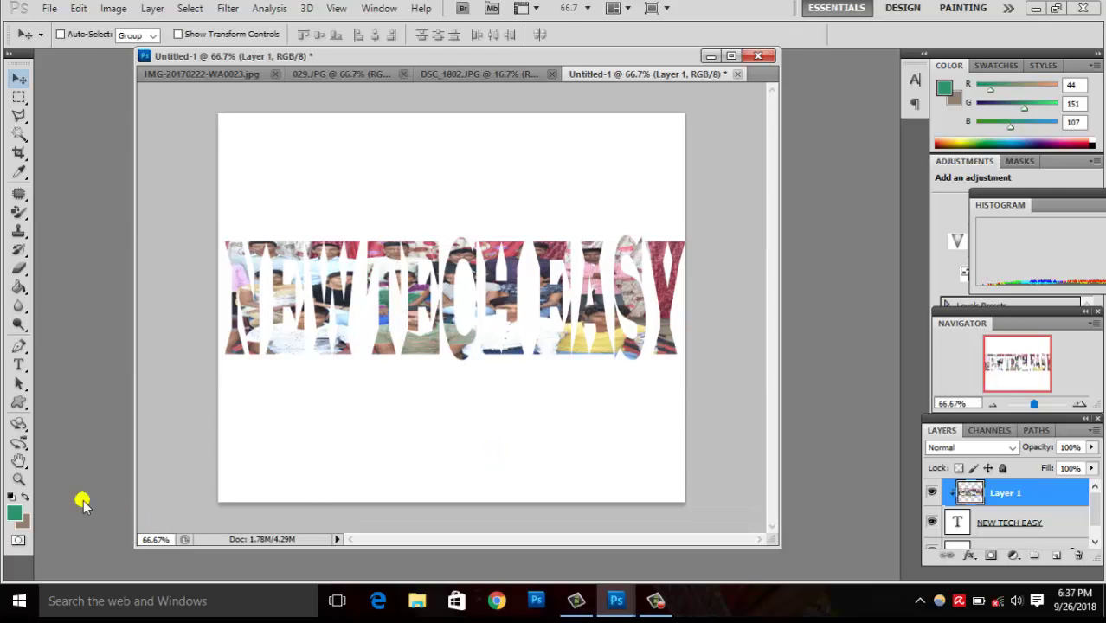
- Set the foreground colour to bright blue 0544e6
{"action": "left_click", "coordinate": [14, 514]}
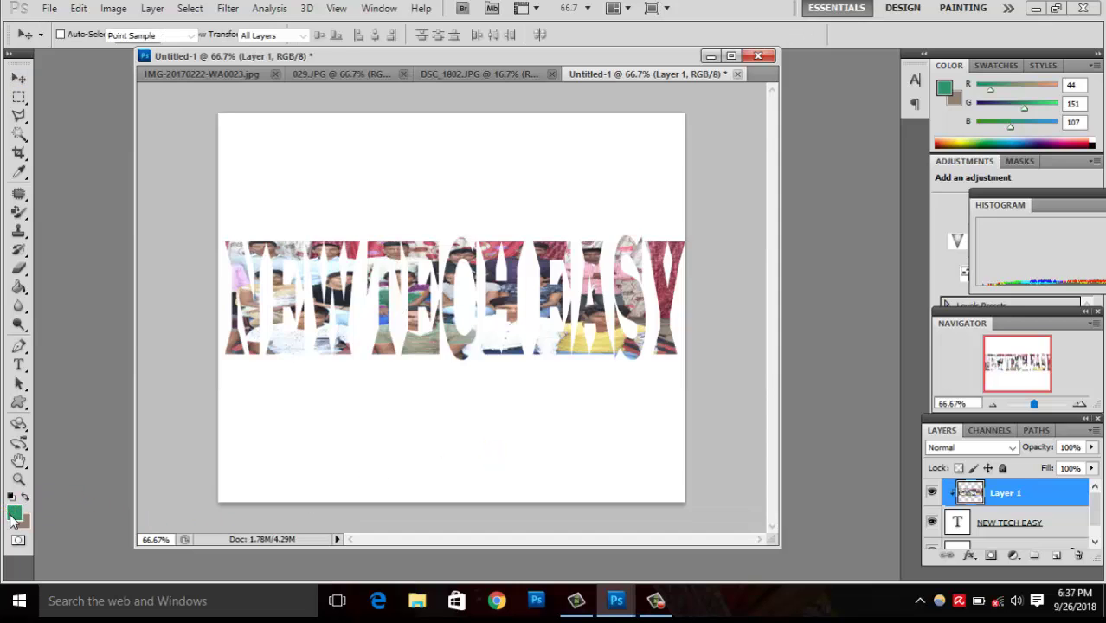
{"action": "left_click", "coordinate": [569, 217]}
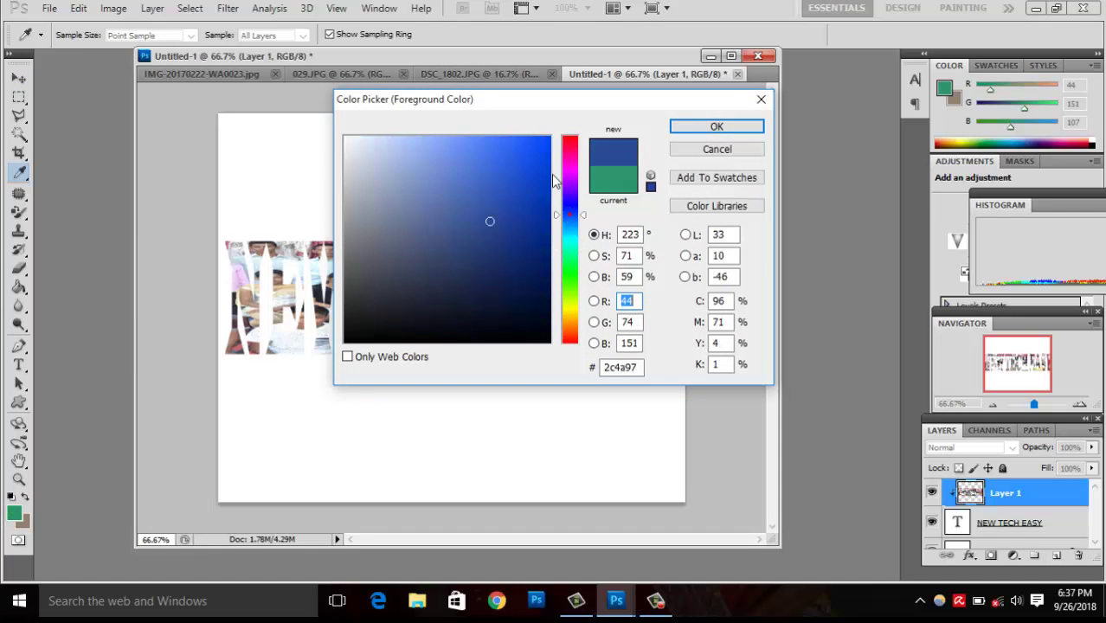
{"action": "left_click", "coordinate": [545, 156]}
{"action": "left_click", "coordinate": [718, 126]}
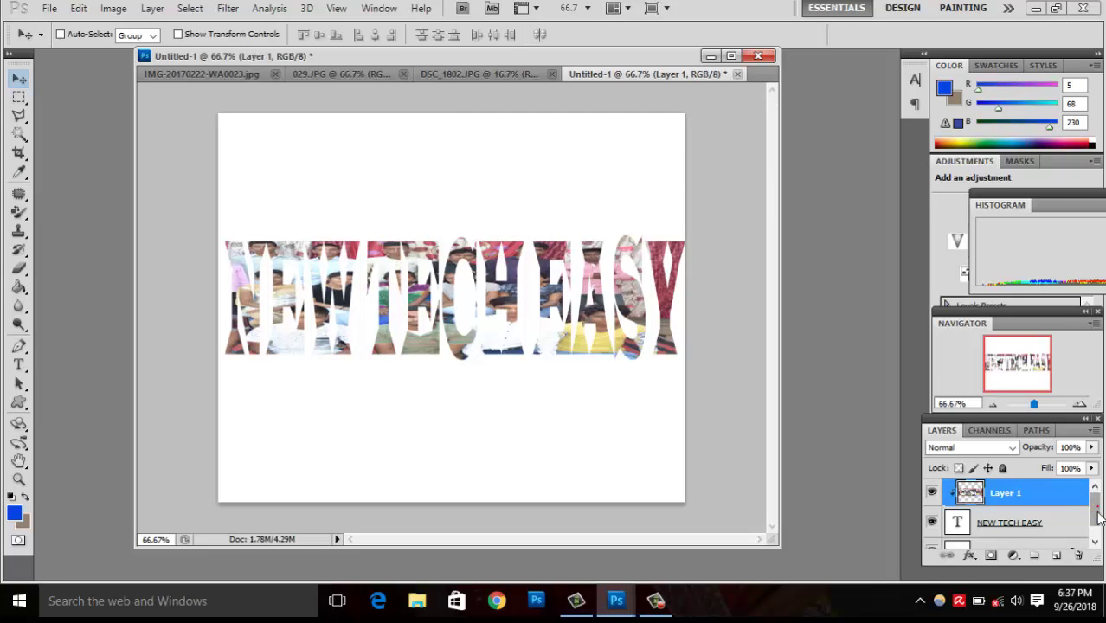
- Fill the Background layer with the blue foreground colour
{"action": "scroll", "coordinate": [1094, 509], "scroll_direction": "down", "scroll_amount": 1}
{"action": "left_click", "coordinate": [1003, 536]}
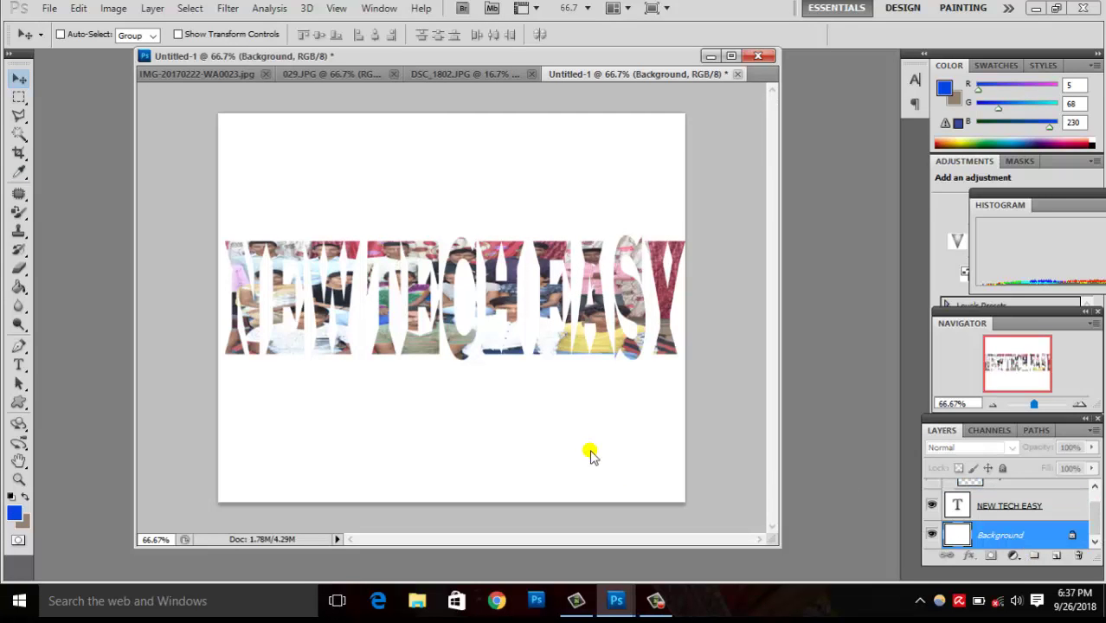
{"action": "key", "text": "alt+BackSpace"}
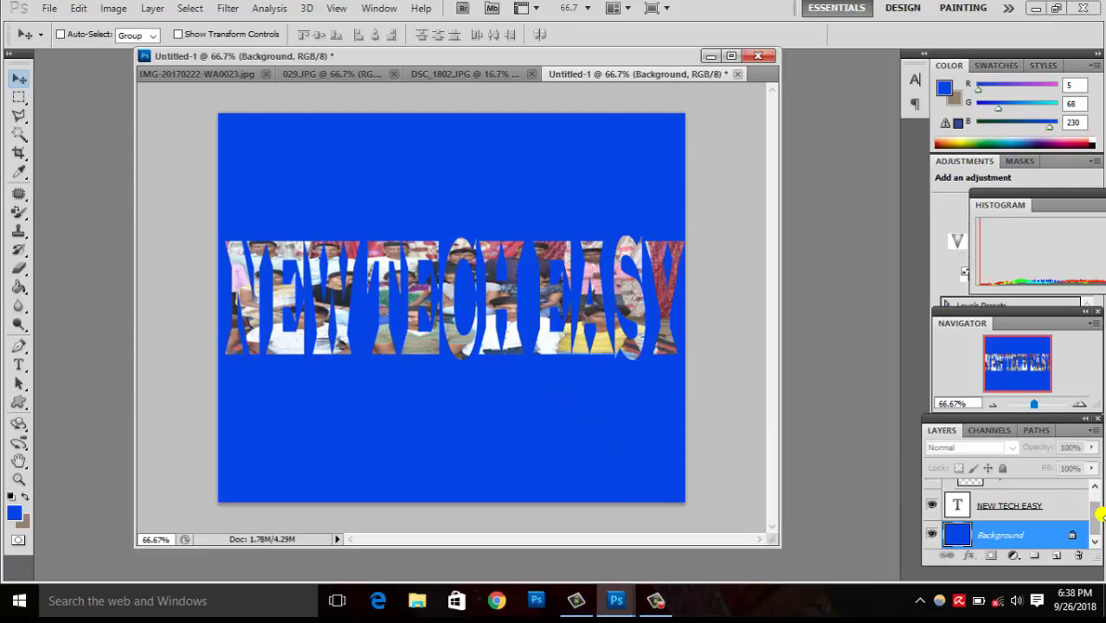
- Free-transform Layer 1, squashing the group photo to about 80% height within the letters
{"action": "left_click_drag", "start_coordinate": [1097, 515], "coordinate": [1092, 506]}
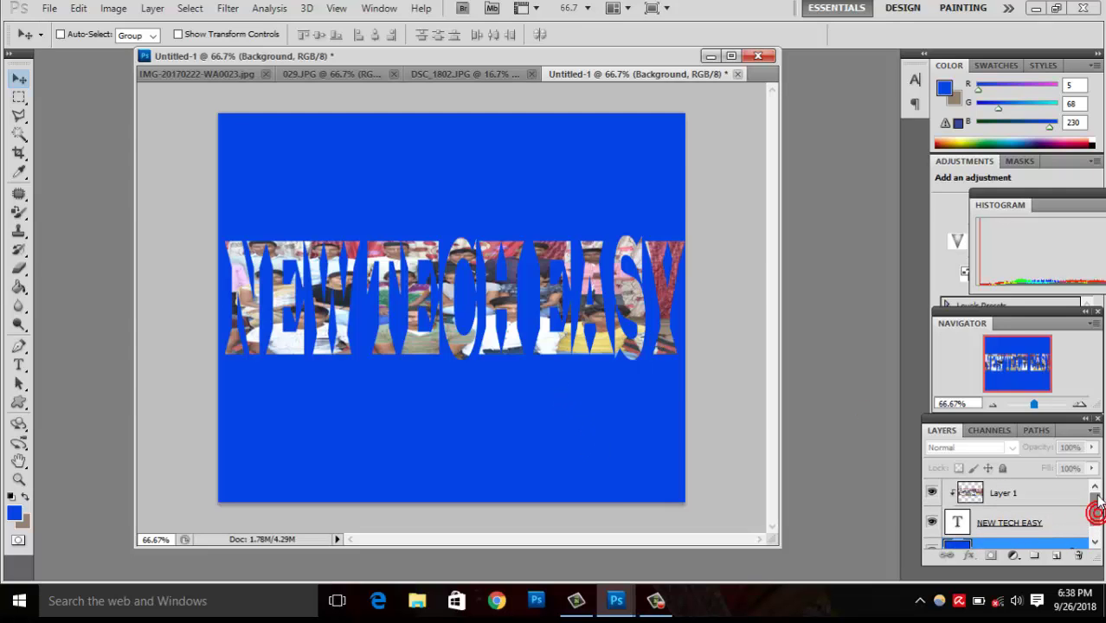
{"action": "left_click", "coordinate": [1030, 494]}
{"action": "key", "text": "ctrl+t"}
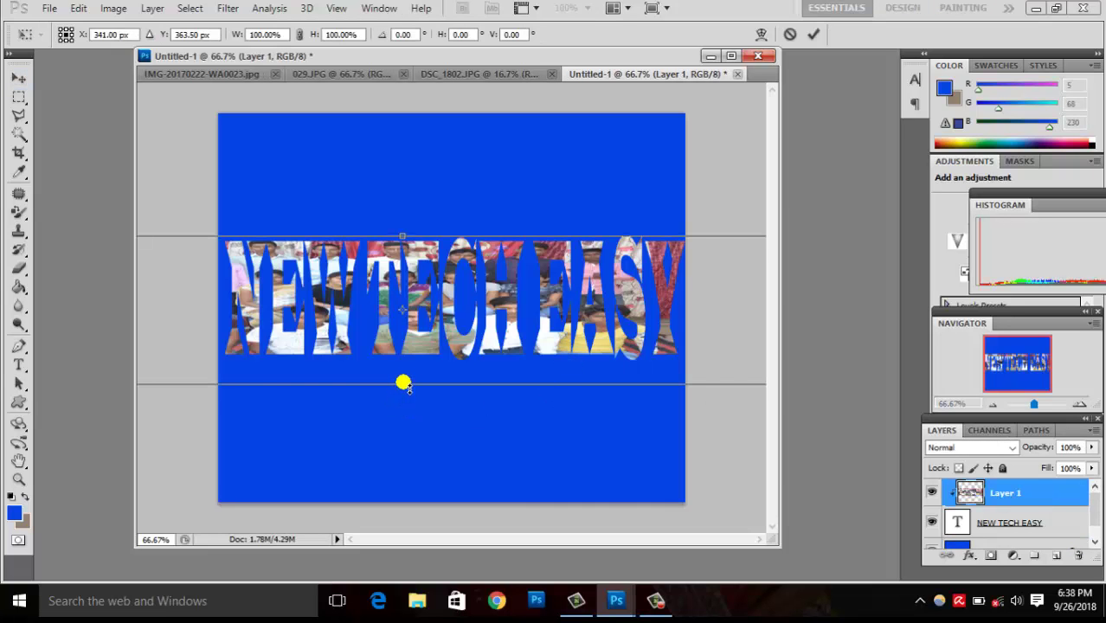
{"action": "mouse_move", "coordinate": [403, 385]}
{"action": "left_mouse_down"}
{"action": "mouse_move", "coordinate": [410, 333]}
{"action": "mouse_move", "coordinate": [410, 355]}
{"action": "left_mouse_up"}
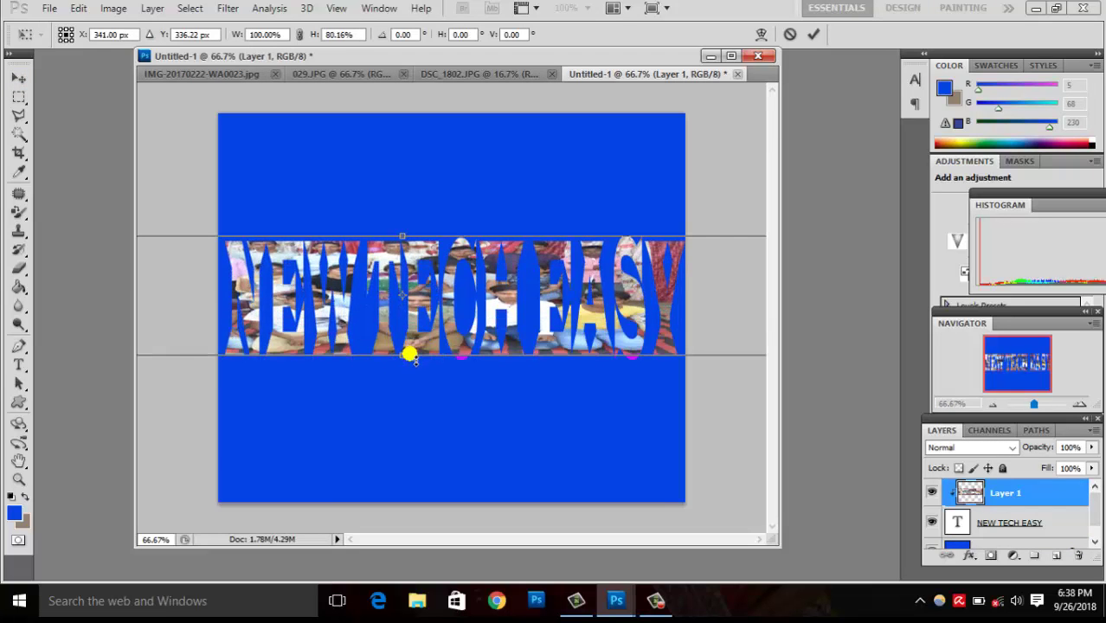
{"action": "mouse_move", "coordinate": [403, 236]}
{"action": "left_mouse_down"}
{"action": "mouse_move", "coordinate": [406, 257]}
{"action": "mouse_move", "coordinate": [407, 246]}
{"action": "left_mouse_up"}
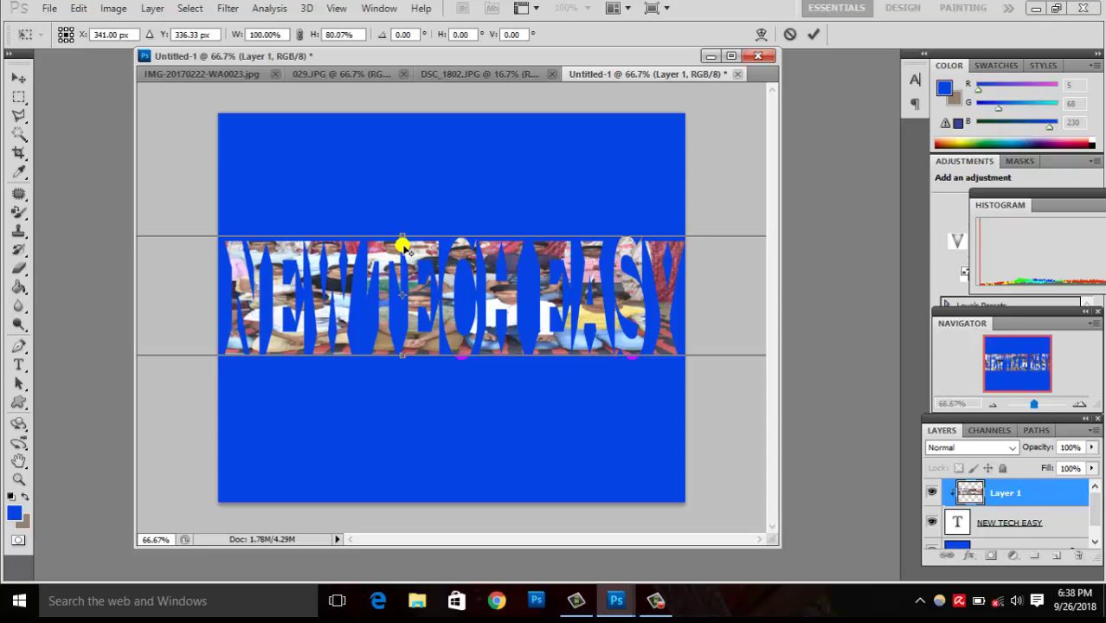
{"action": "left_click_drag", "start_coordinate": [404, 245], "coordinate": [405, 249]}
- Undo back to magenta NEW TECH EASY on white, then bring up the 029.JPG flower photo
{"action": "double_click", "coordinate": [405, 249]}
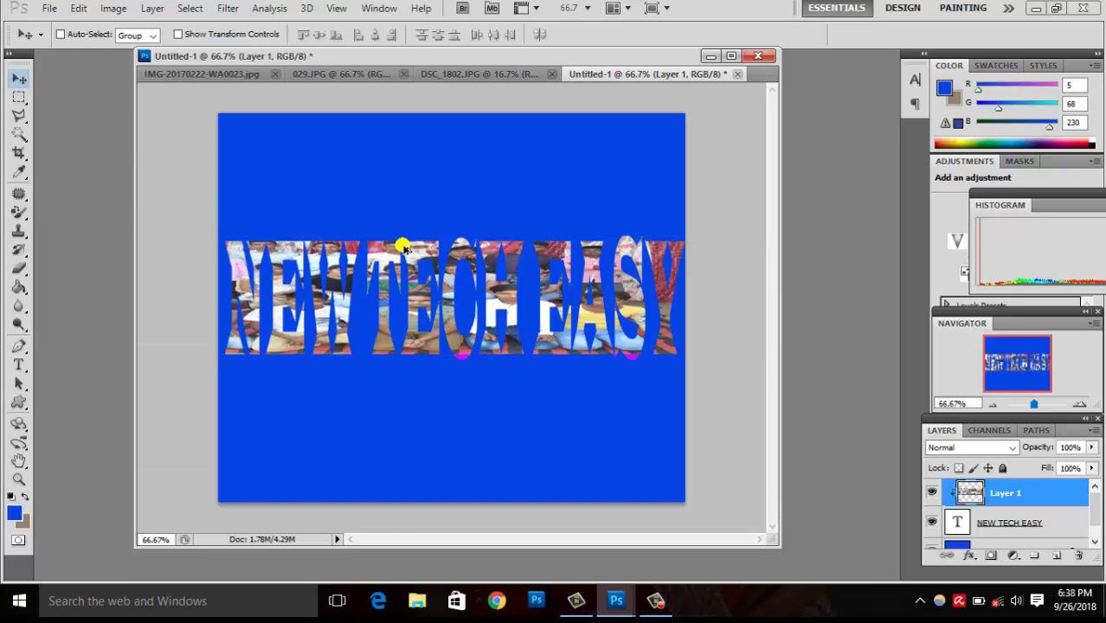
{"action": "key", "text": "ctrl+alt+z"}
{"action": "key", "text": "ctrl+alt+z"}
{"action": "key", "text": "ctrl+alt+z"}
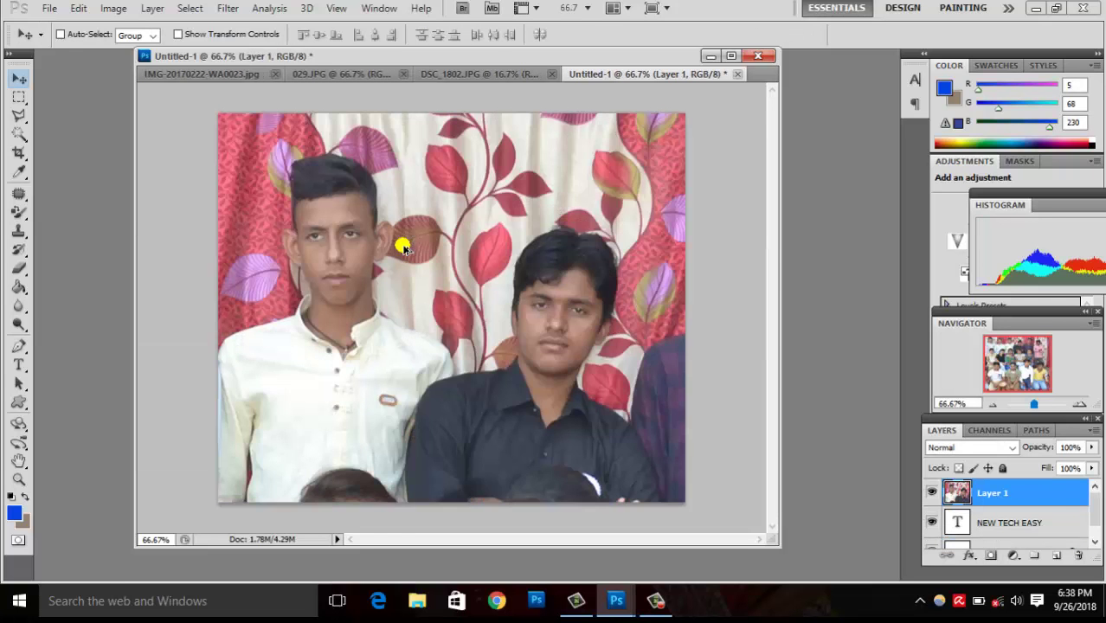
{"action": "key", "text": "ctrl+alt+z"}
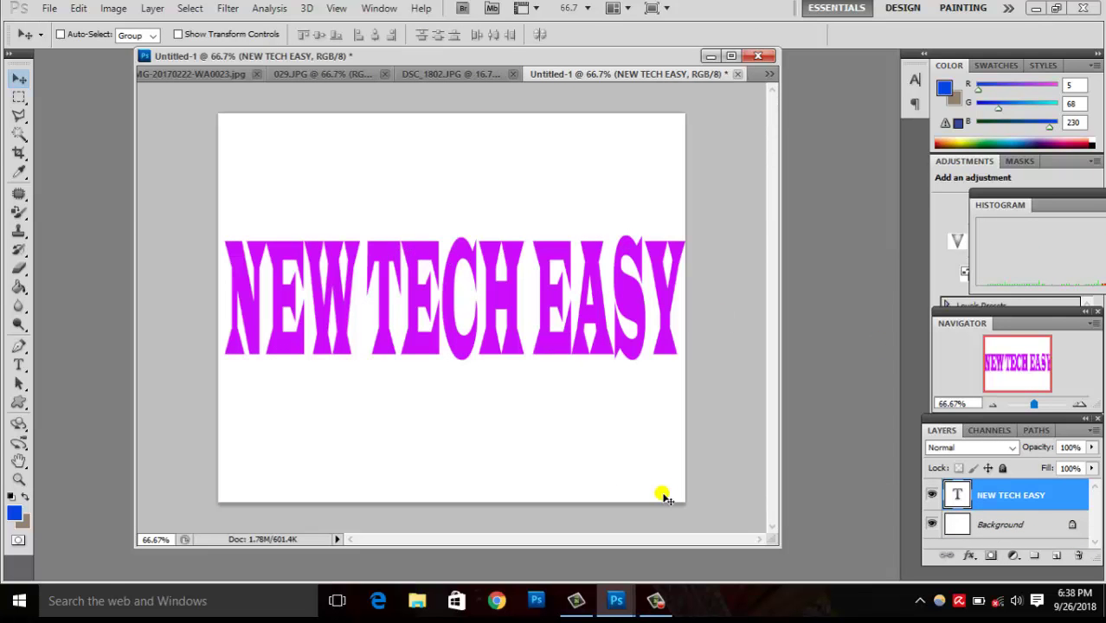
{"action": "left_click", "coordinate": [421, 76]}
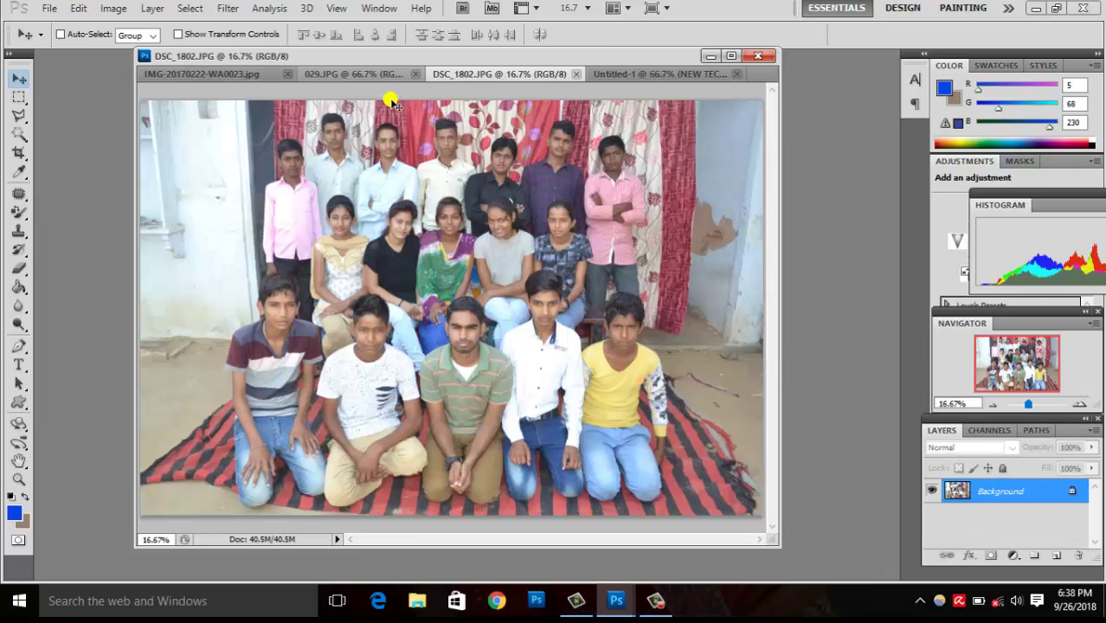
{"action": "left_click", "coordinate": [352, 76]}
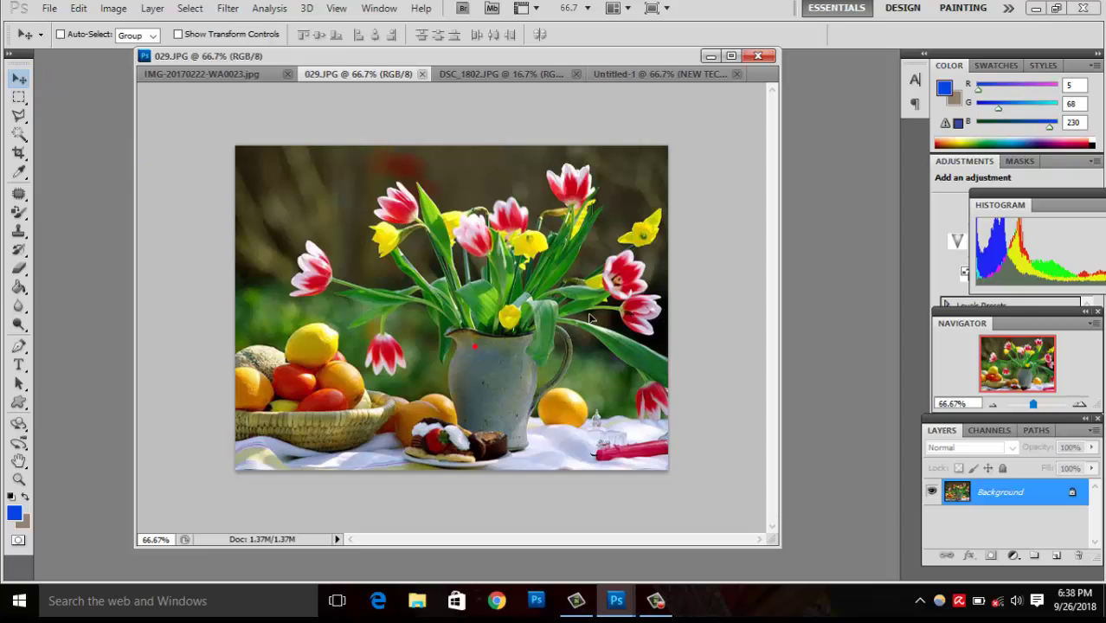
- Copy the 029.JPG flower photo into Untitled-1 and stretch it across the page width
{"action": "left_click", "coordinate": [662, 74]}
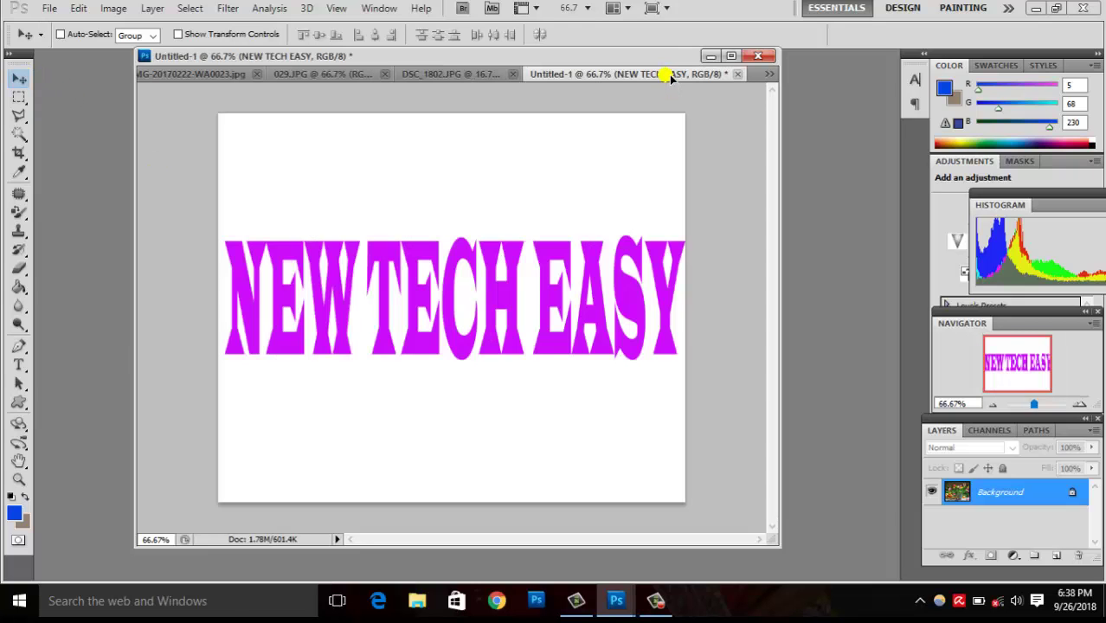
{"action": "mouse_move", "coordinate": [663, 74]}
{"action": "left_mouse_down"}
{"action": "mouse_move", "coordinate": [584, 158]}
{"action": "mouse_move", "coordinate": [483, 345]}
{"action": "left_mouse_up"}
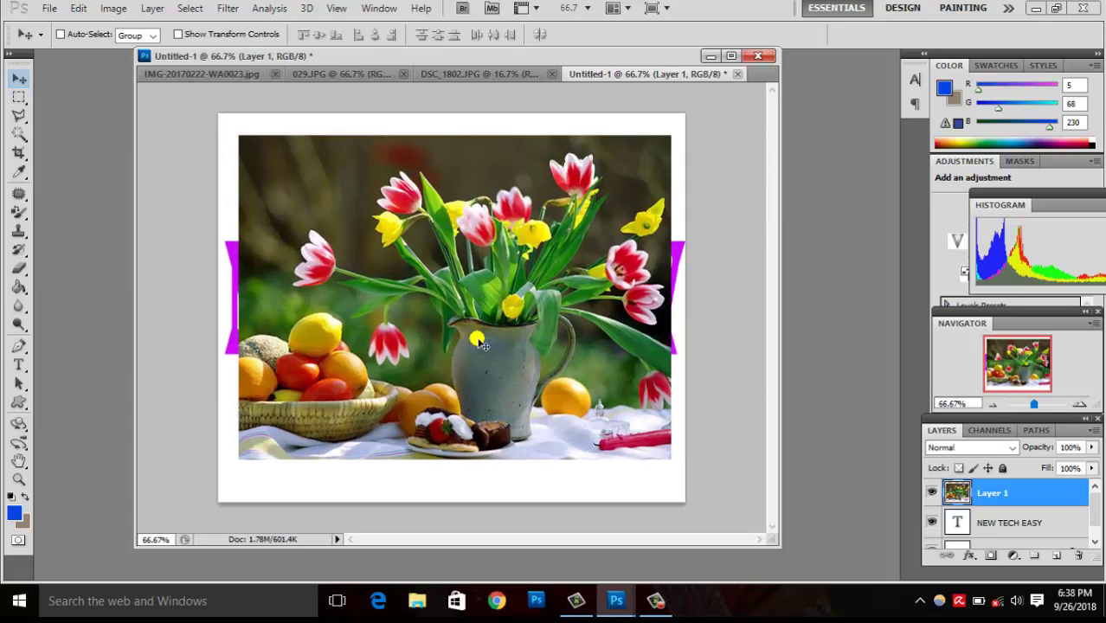
{"action": "key", "text": "ctrl+t"}
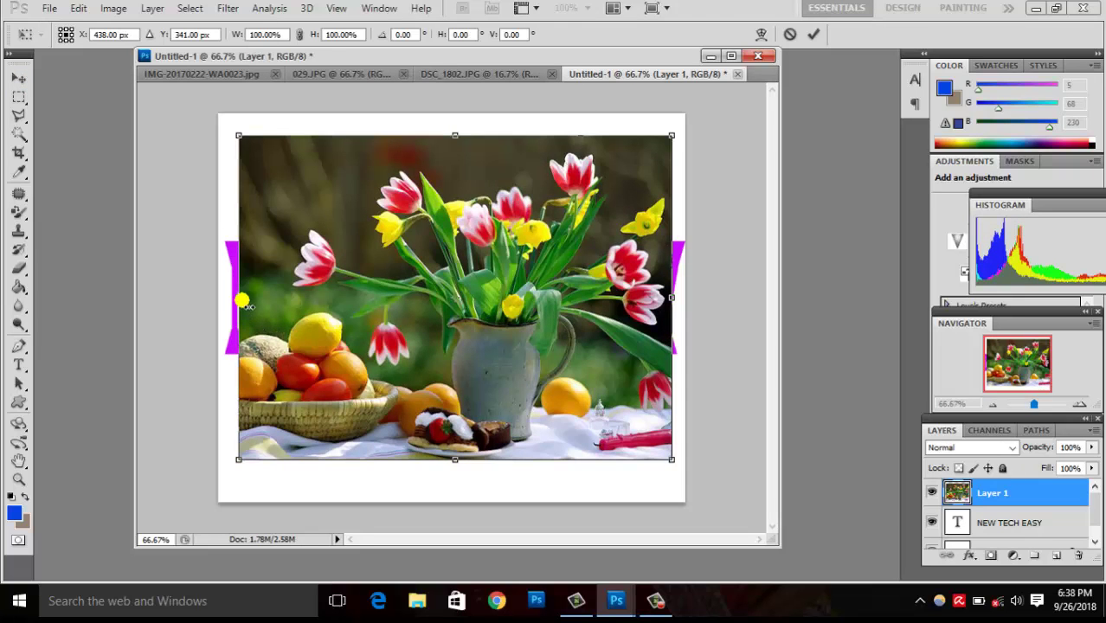
{"action": "left_click_drag", "start_coordinate": [238, 298], "coordinate": [225, 303]}
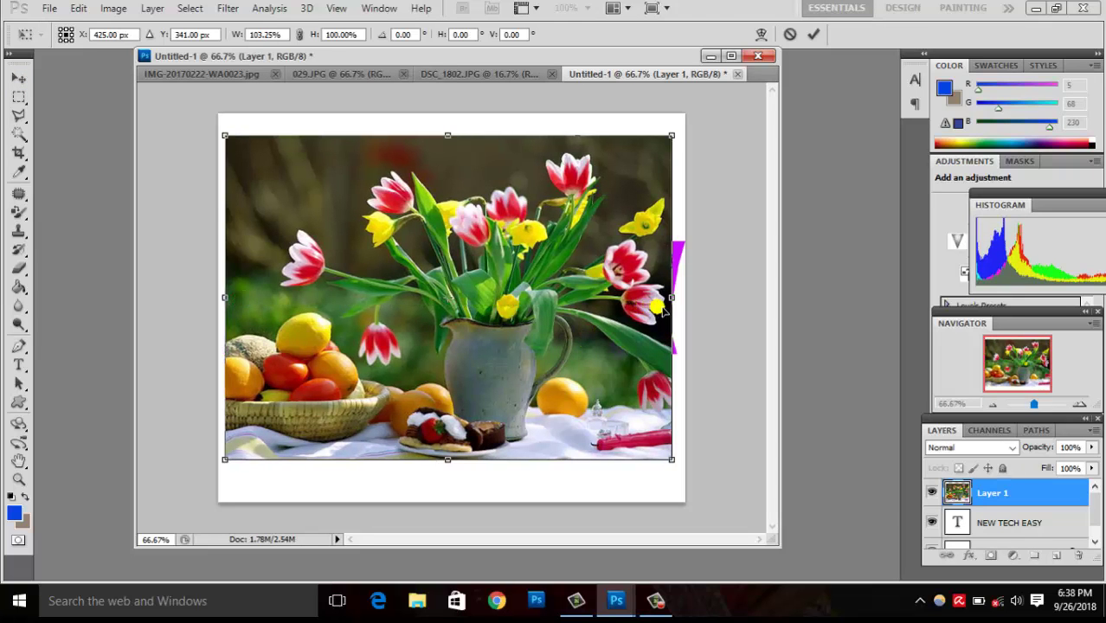
{"action": "left_click_drag", "start_coordinate": [667, 305], "coordinate": [699, 302]}
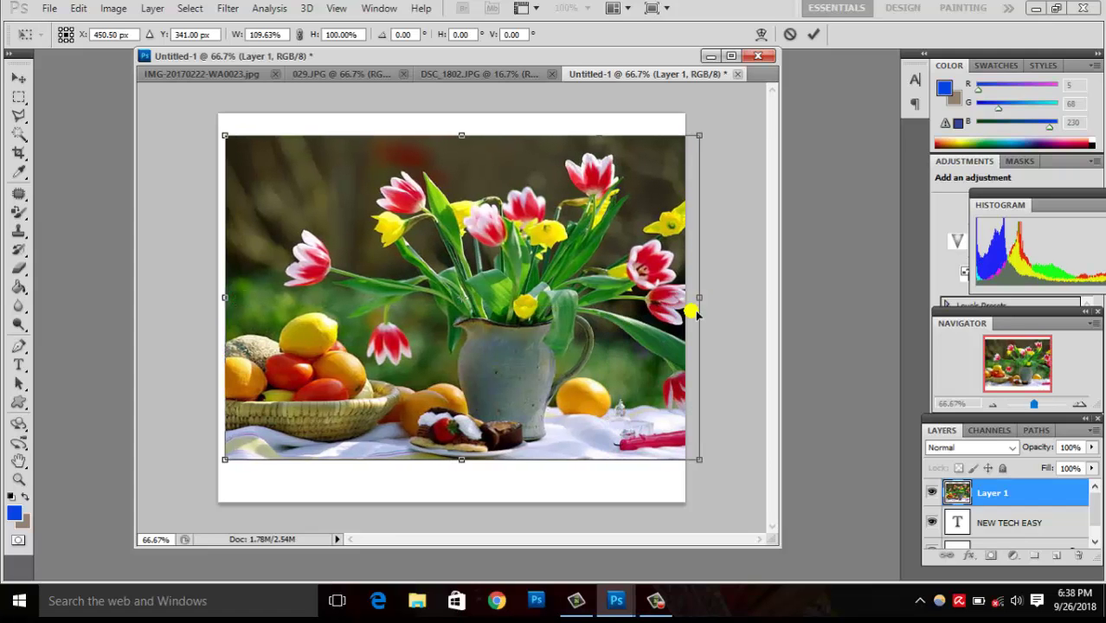
{"action": "key", "text": "Return"}
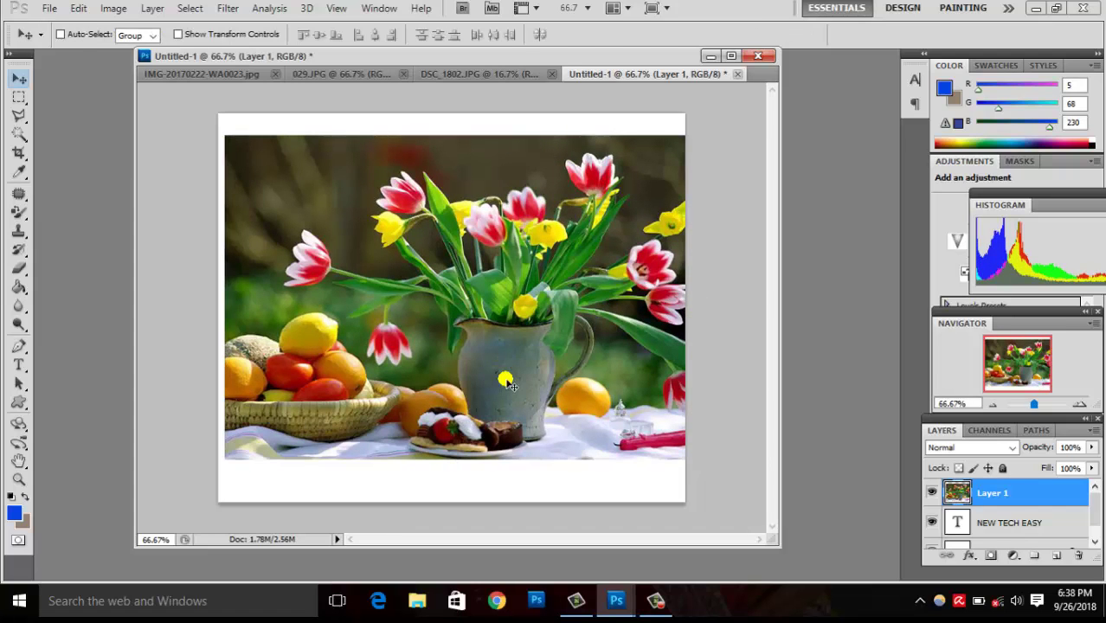
- Clip the flower layer into the text and squash it vertically to the letter height
{"action": "right_click", "coordinate": [1015, 505]}
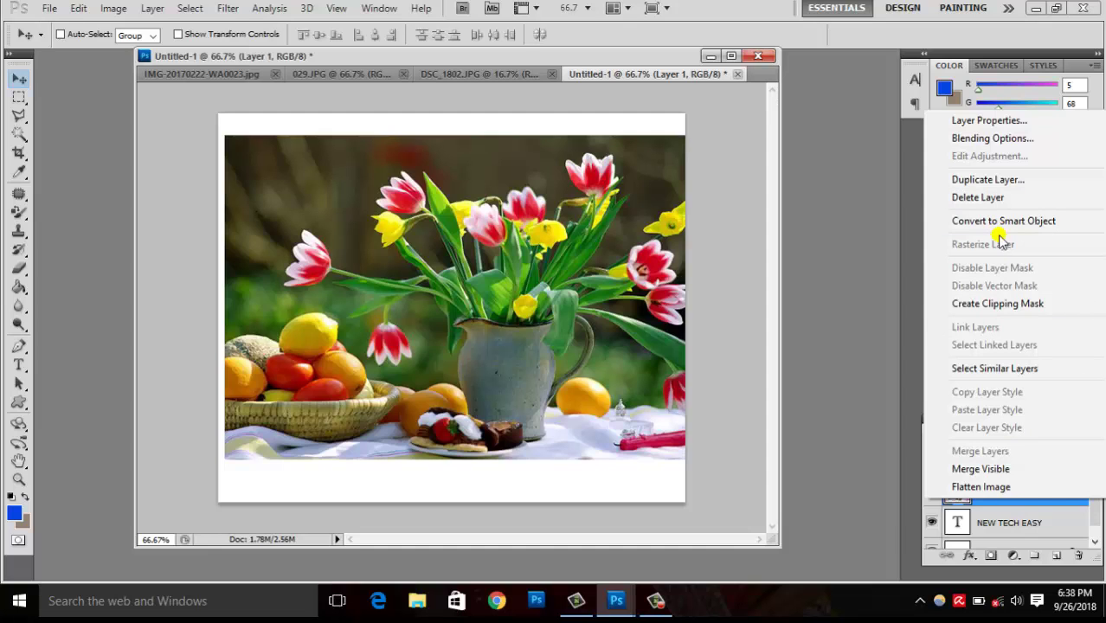
{"action": "left_click", "coordinate": [997, 302]}
{"action": "key", "text": "ctrl+t"}
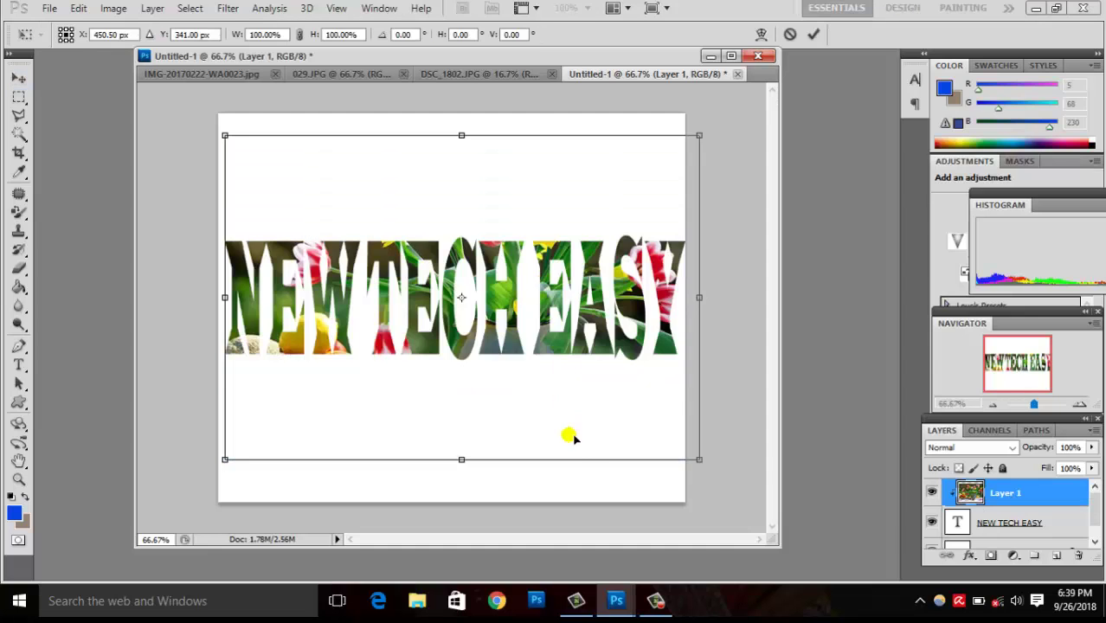
{"action": "left_click_drag", "start_coordinate": [496, 456], "coordinate": [496, 365]}
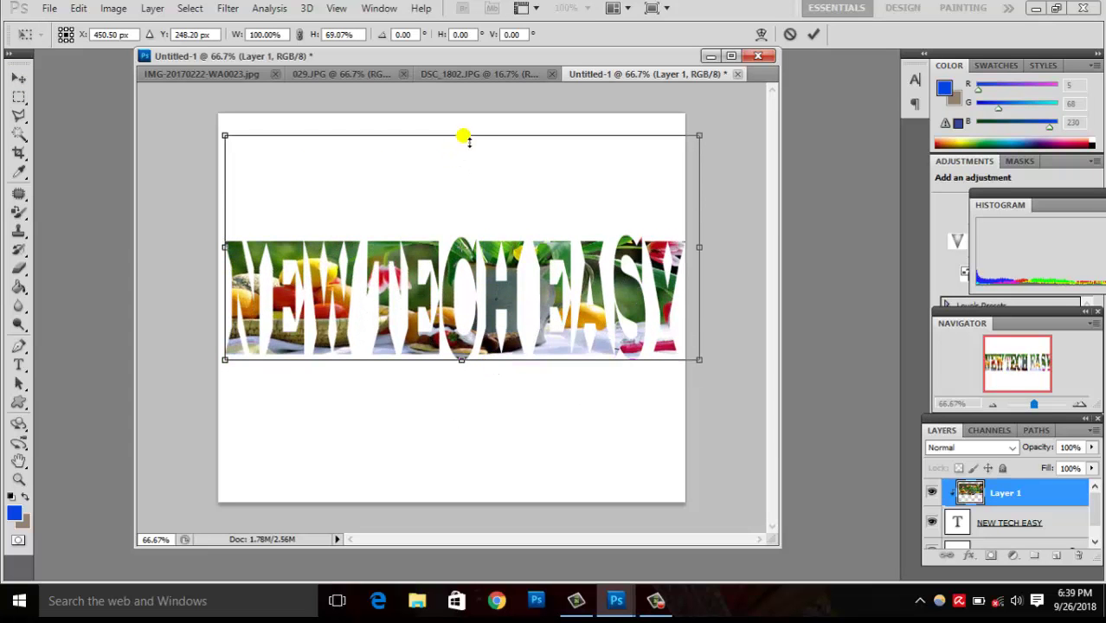
{"action": "left_click_drag", "start_coordinate": [467, 134], "coordinate": [472, 235]}
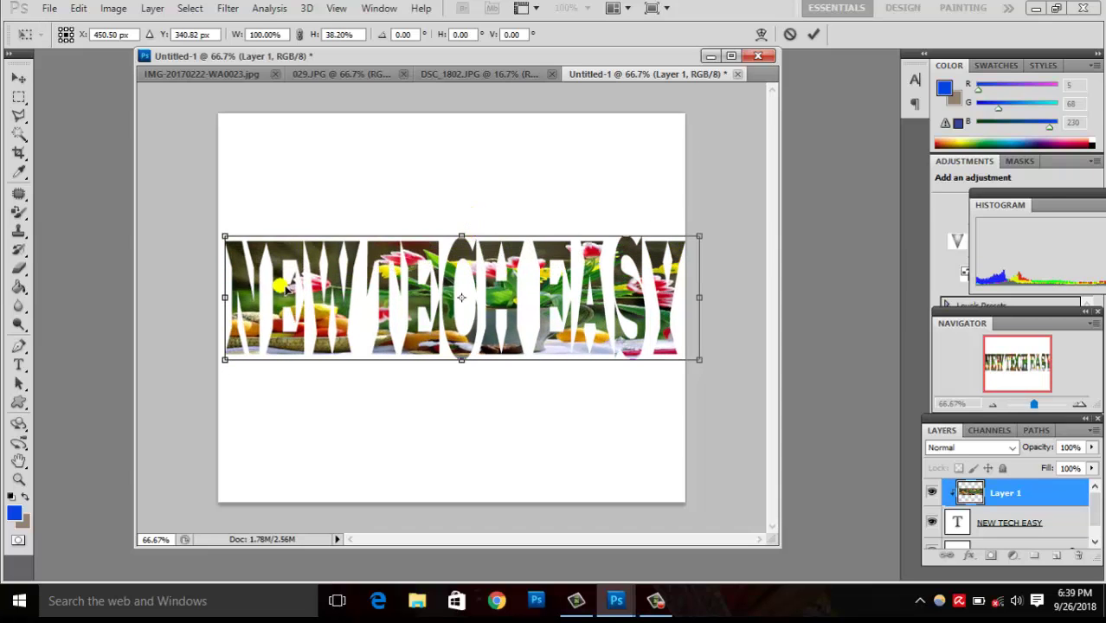
{"action": "key", "text": "Return"}
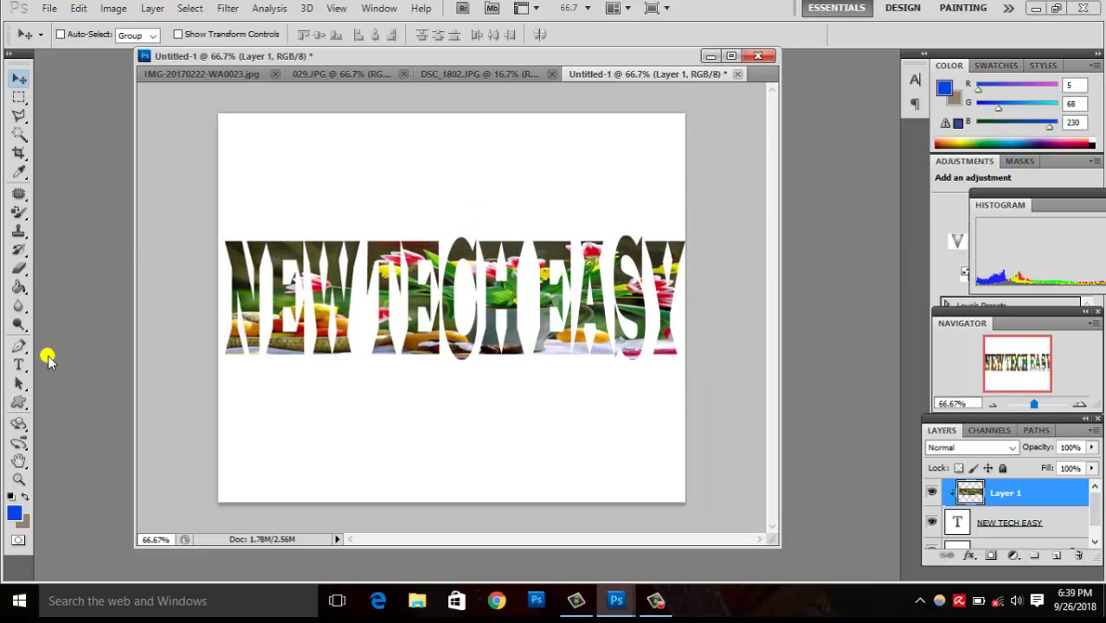
- Choose the Horizontal Type Tool from the Type tool flyout
{"action": "left_click", "coordinate": [24, 369]}
{"action": "left_click", "coordinate": [25, 367]}
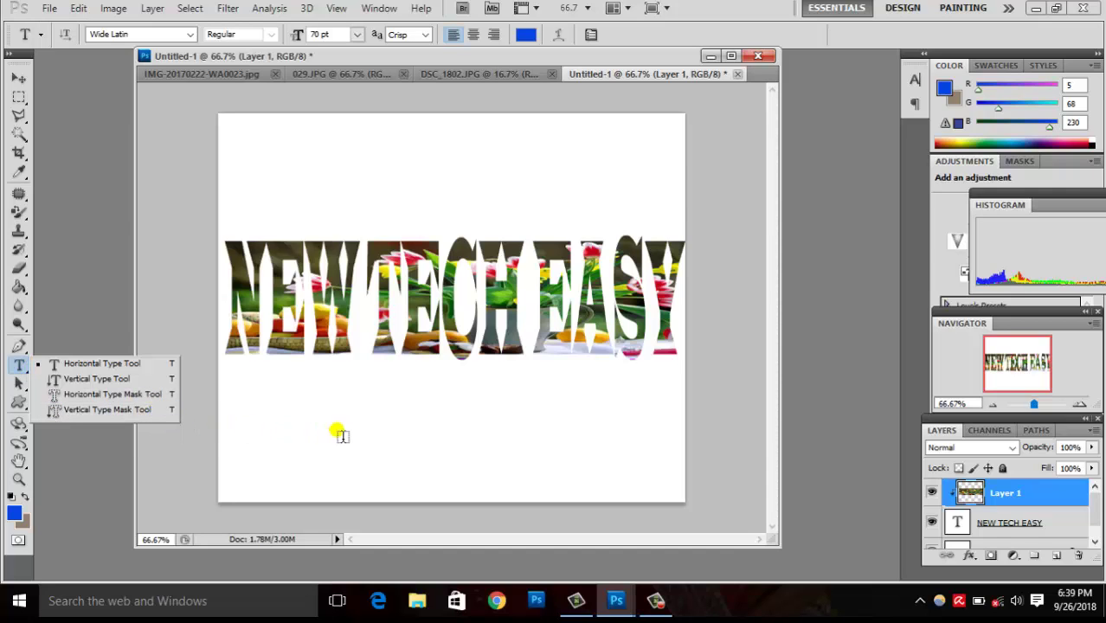
- Start a new text layer on the canvas below the NEW TECH EASY heading
{"action": "left_click", "coordinate": [380, 429]}
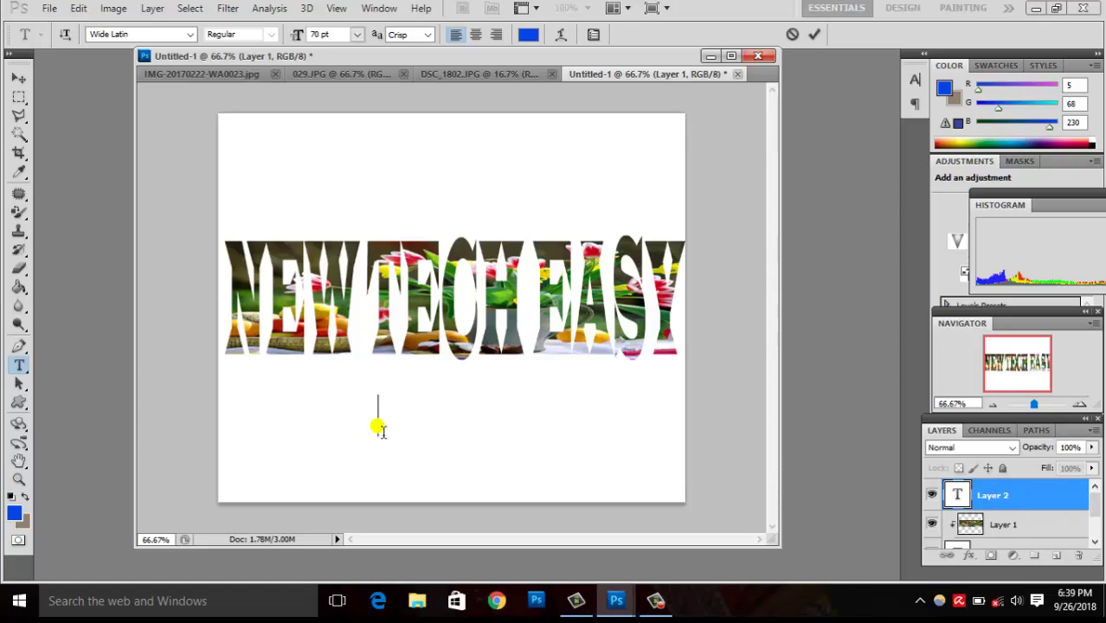